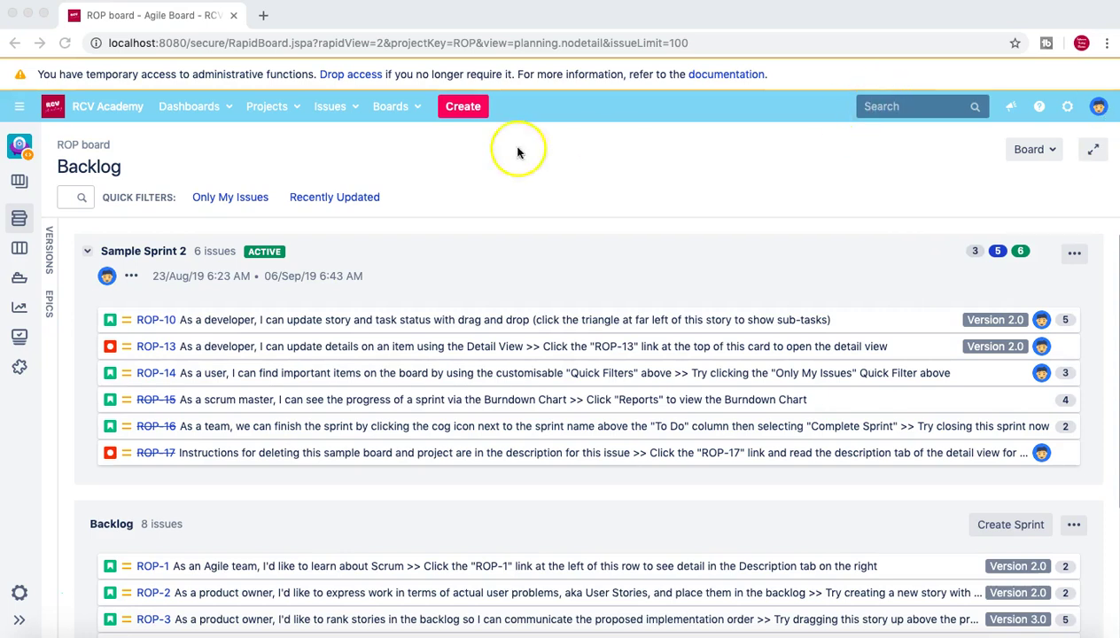
- Open the ROP project's settings and view its Default Field Configuration
click(478, 147)
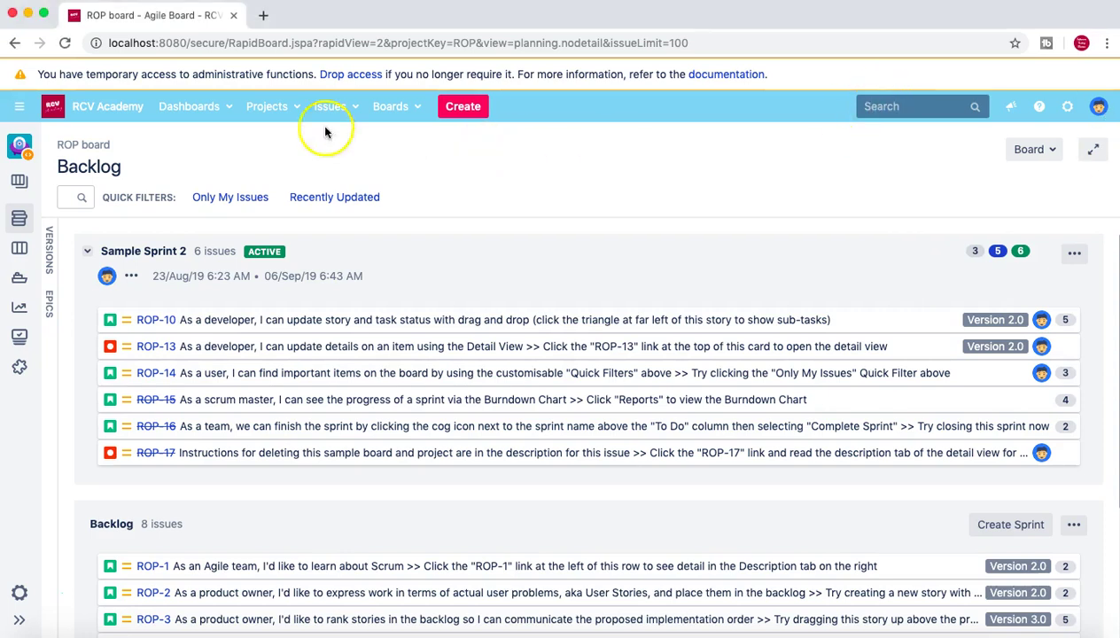
click(15, 598)
scroll(412, 350, down, 3)
scroll(410, 352, up, 4)
scroll(410, 352, up, 4)
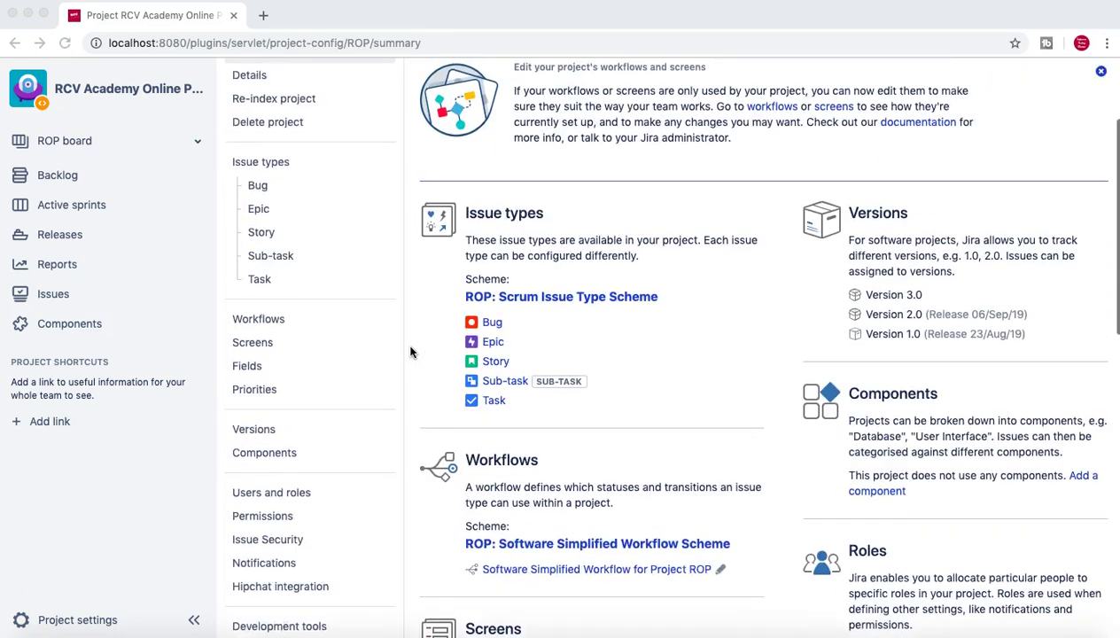
scroll(410, 352, down, 8)
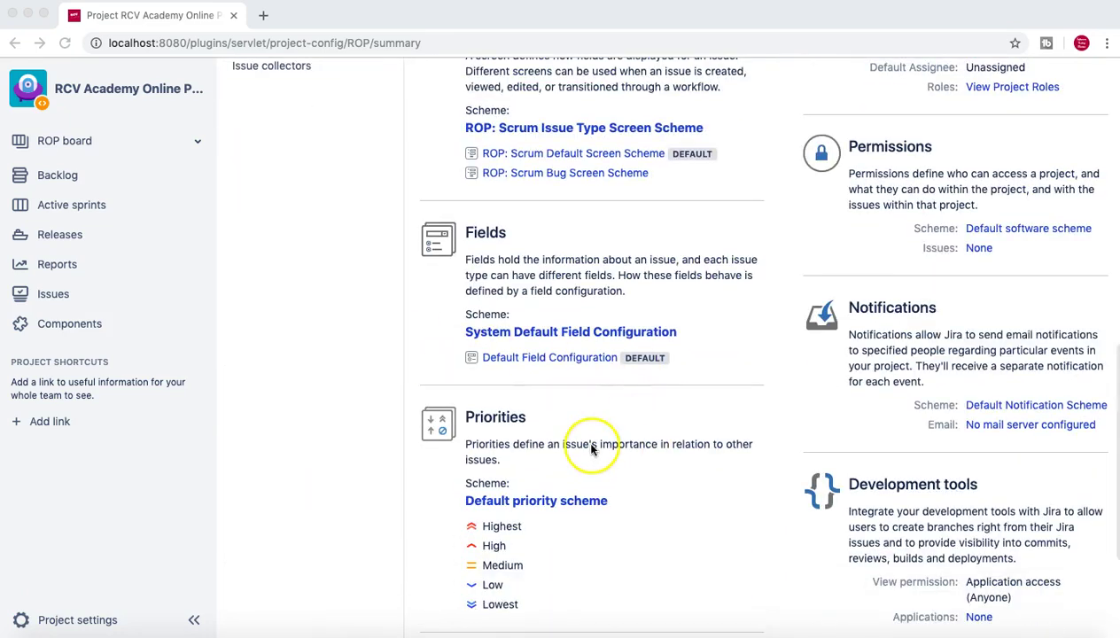
click(545, 360)
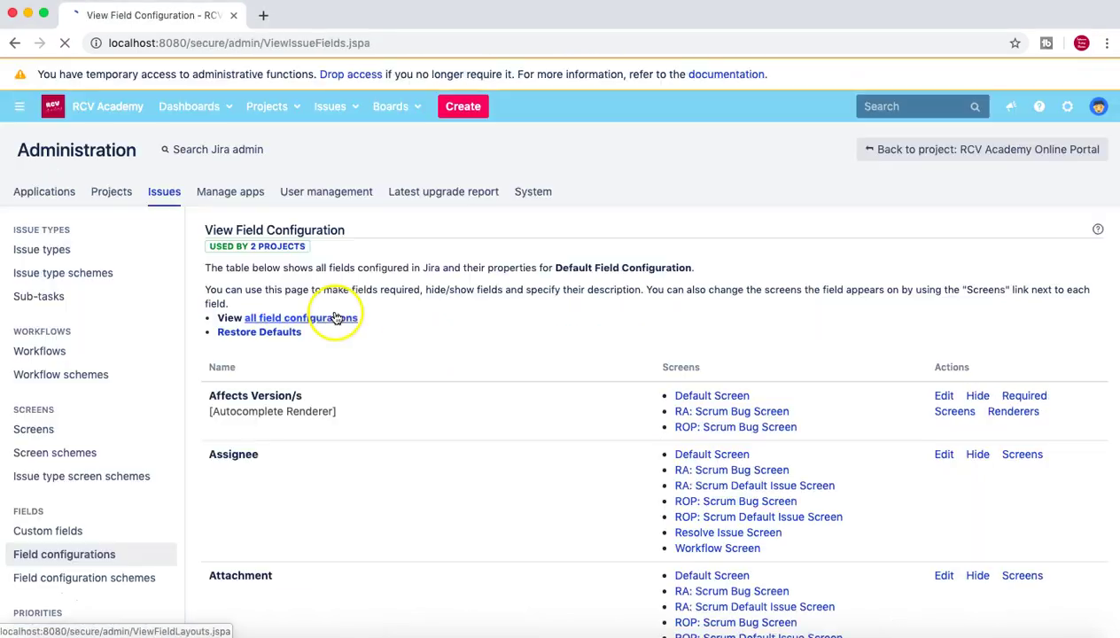
- View which screens the Assignee field is associated with, and leave without updating the associations
scroll(524, 421, down, 3)
scroll(524, 426, up, 2)
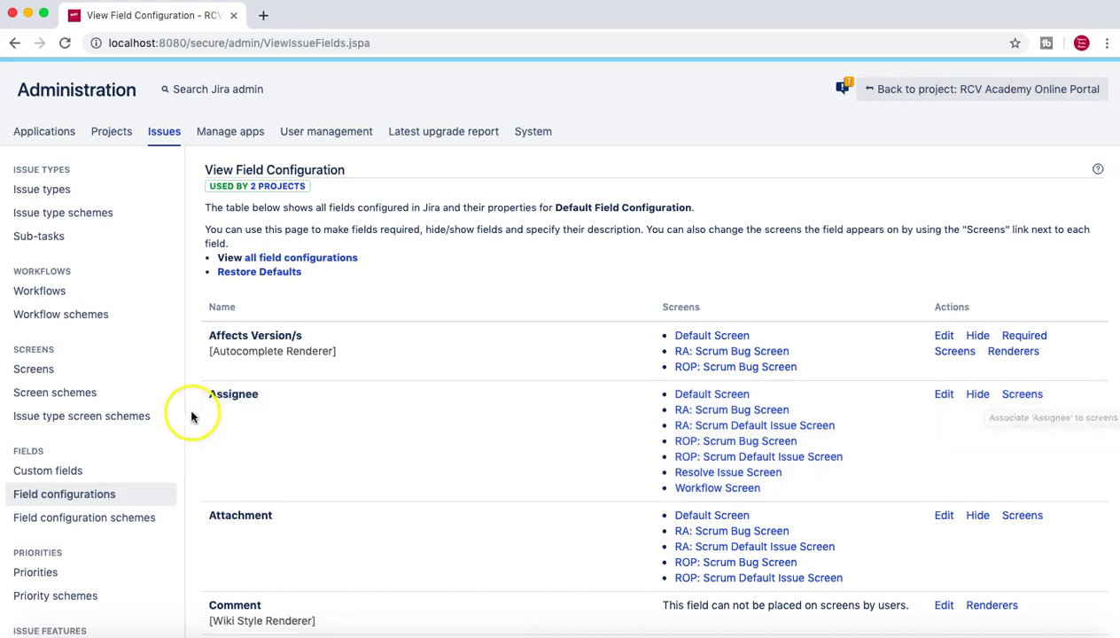
click(1021, 395)
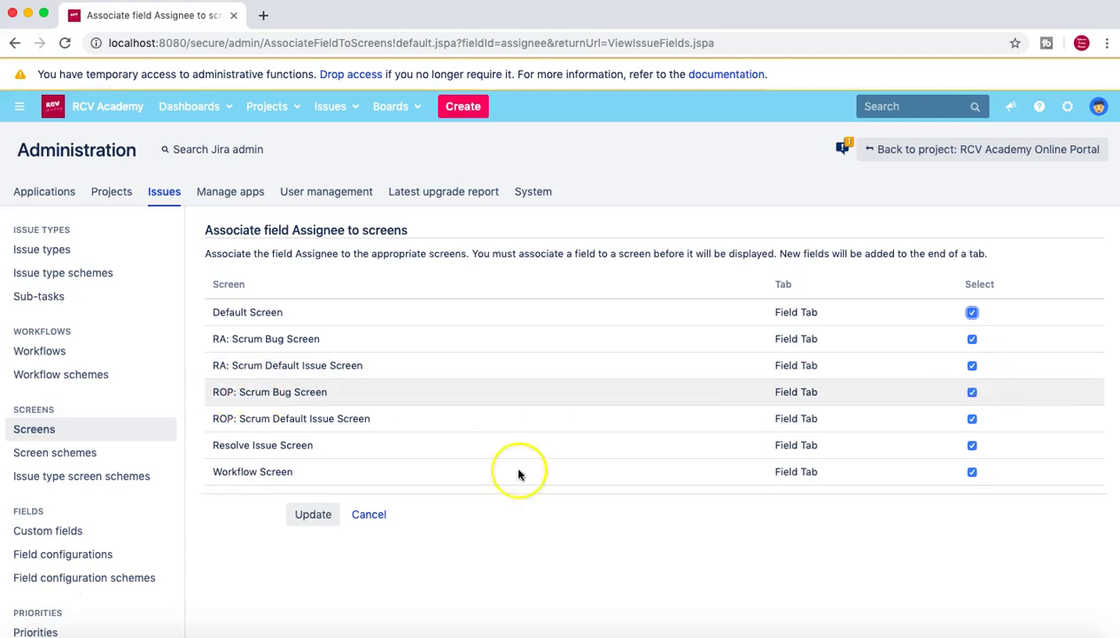
click(377, 516)
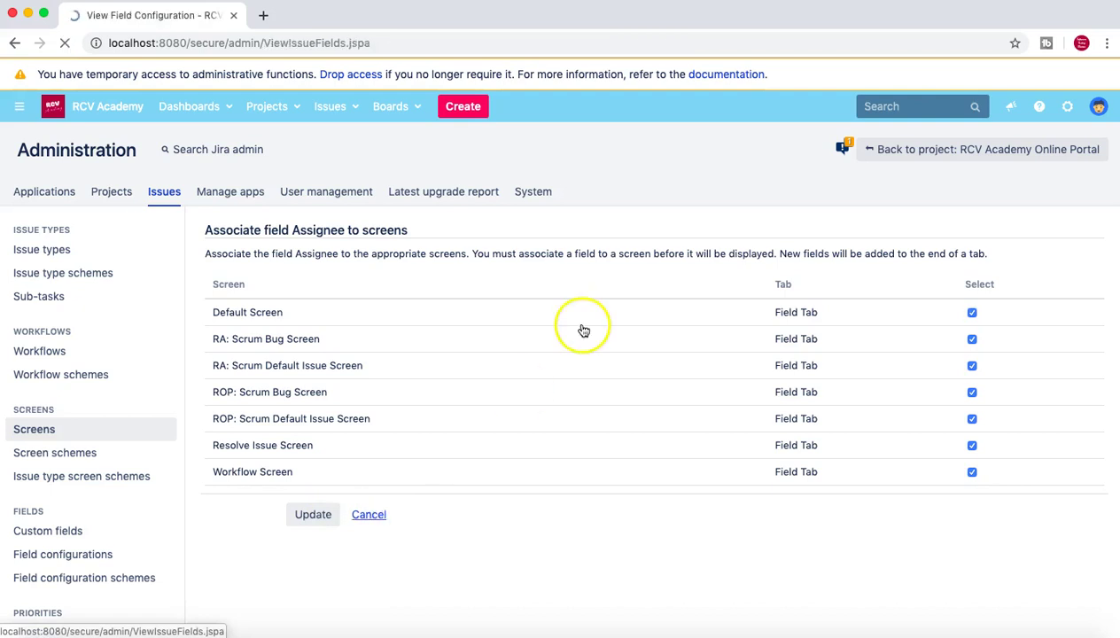
- Examine the fields of the Default Field Configuration, including their screens, available actions and required or locked labels
scroll(474, 463, down, 3)
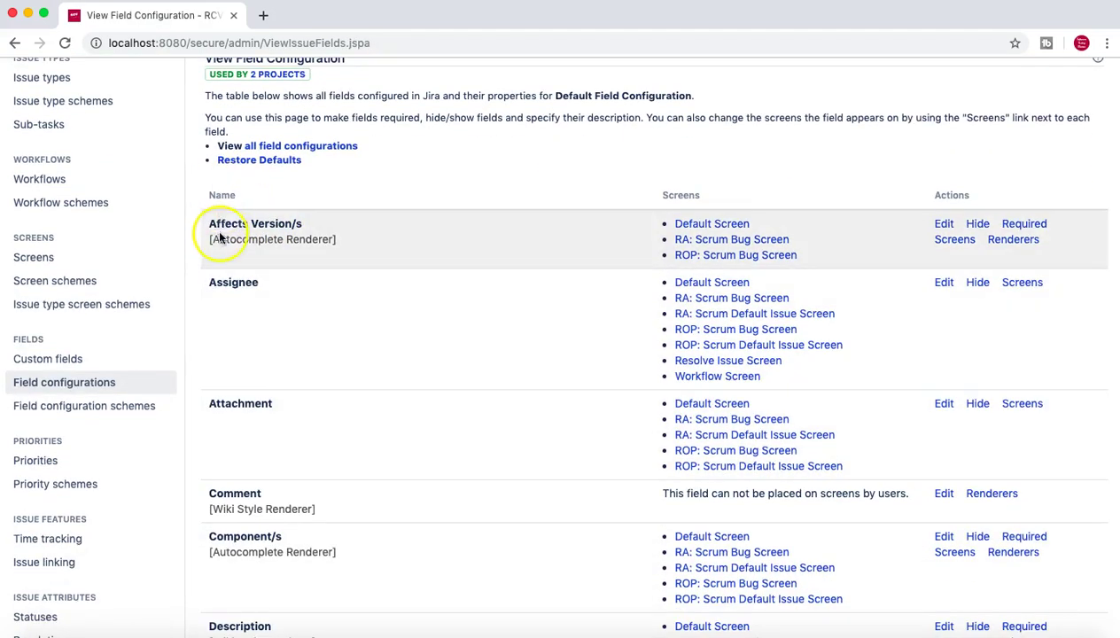
scroll(248, 398, down, 2)
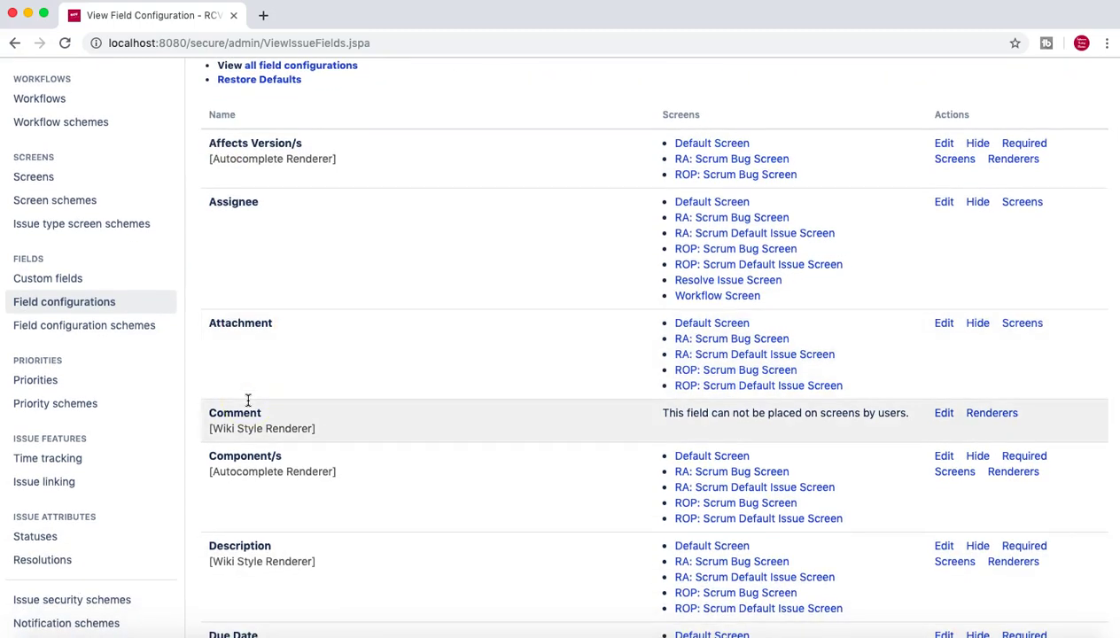
scroll(247, 400, down, 1)
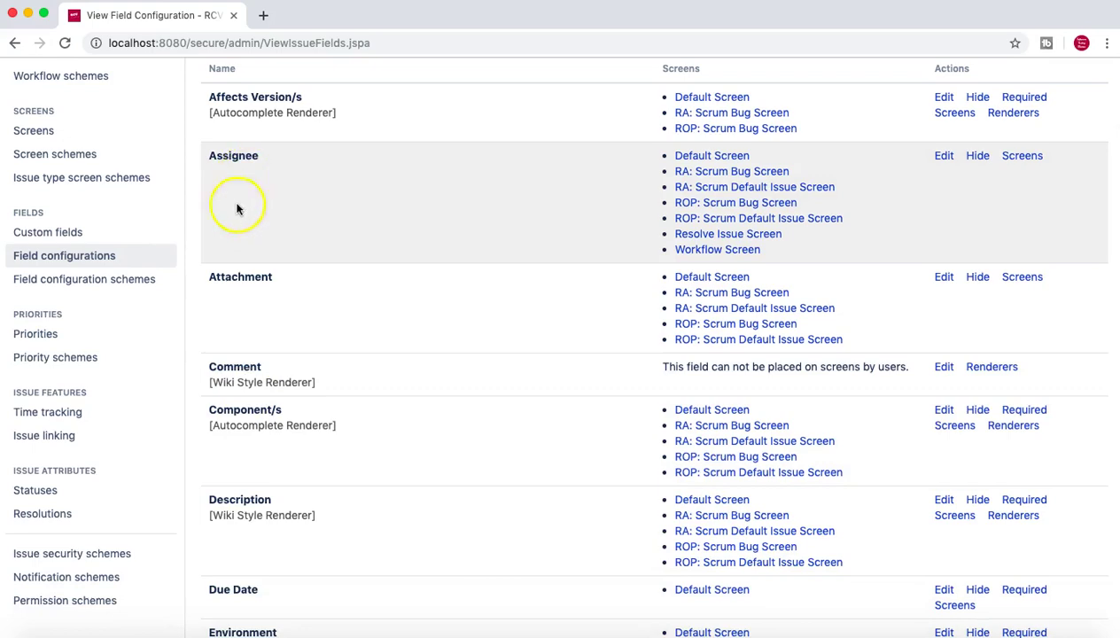
scroll(403, 407, down, 15)
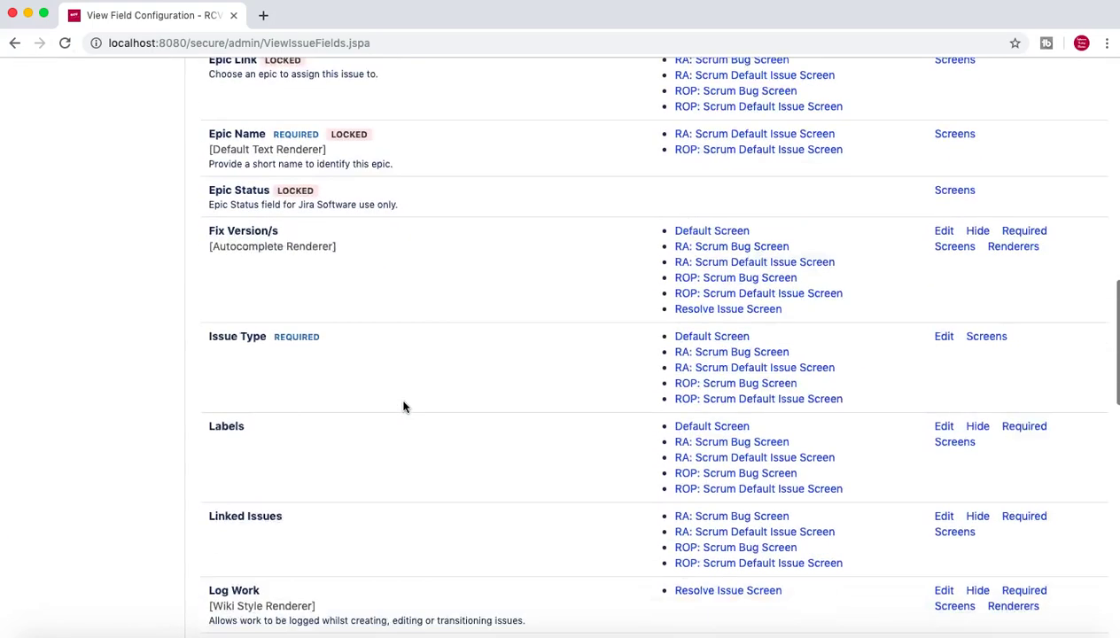
scroll(403, 406, down, 5)
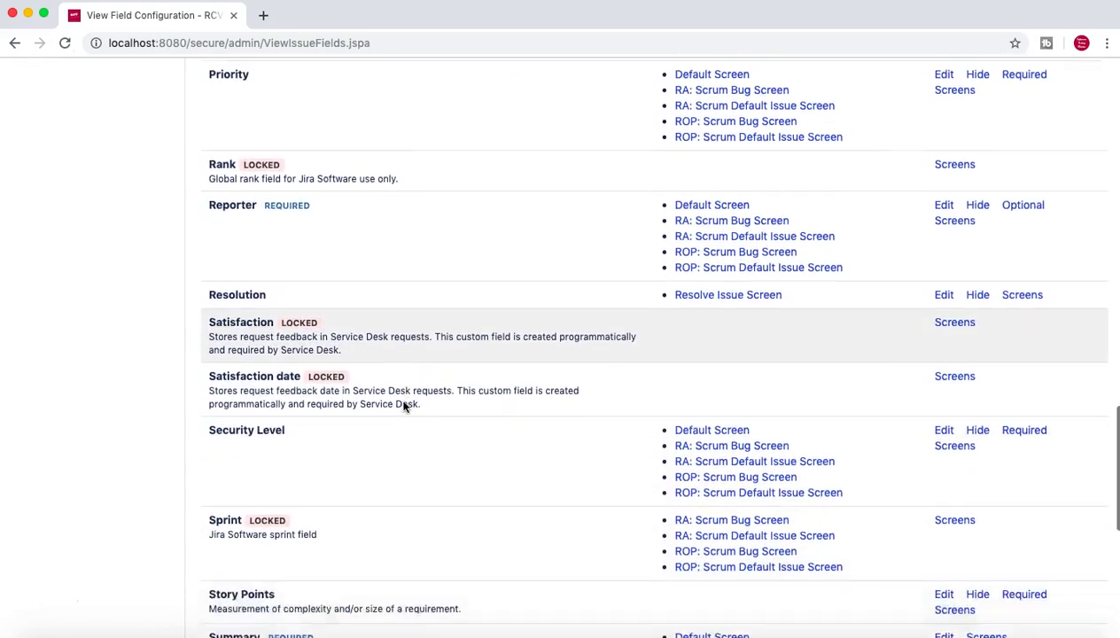
scroll(403, 407, down, 9)
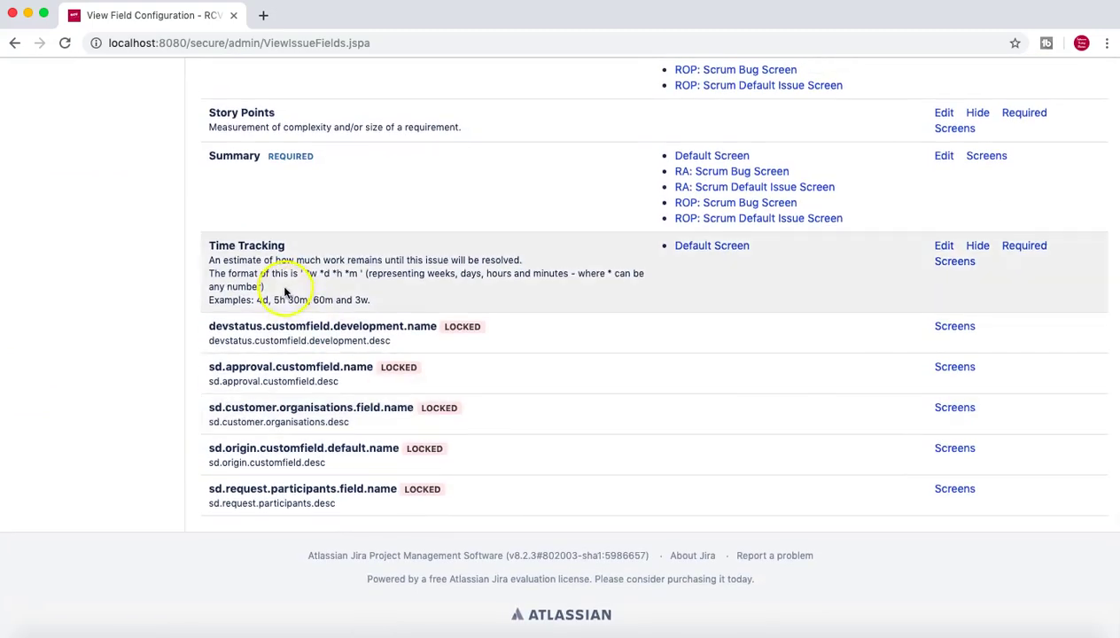
scroll(478, 228, up, 6)
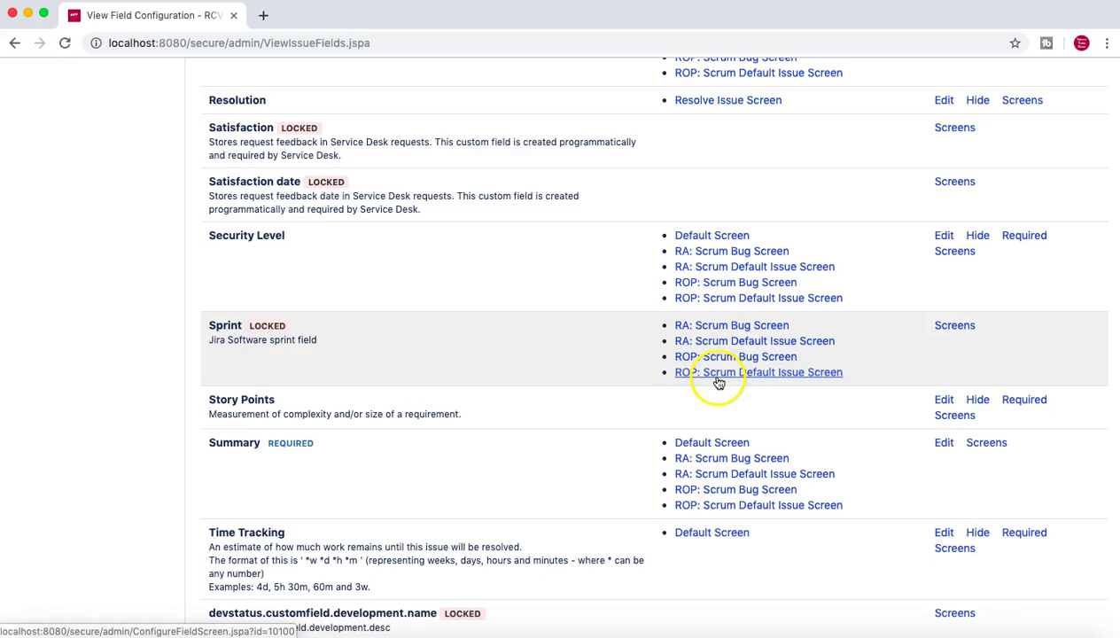
scroll(522, 355, up, 20)
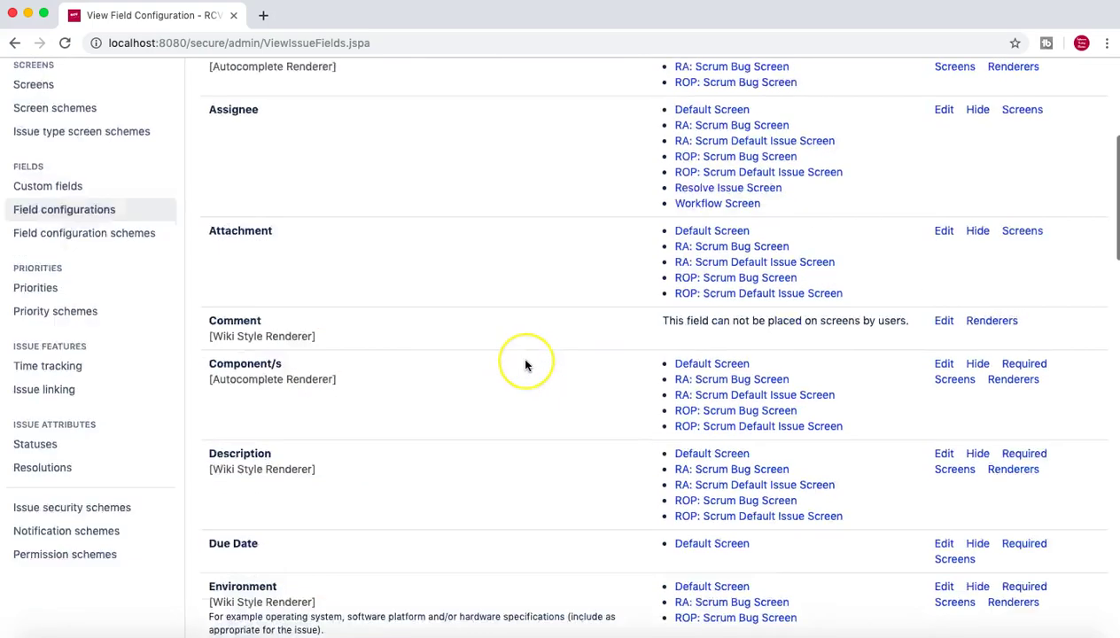
scroll(524, 365, up, 1)
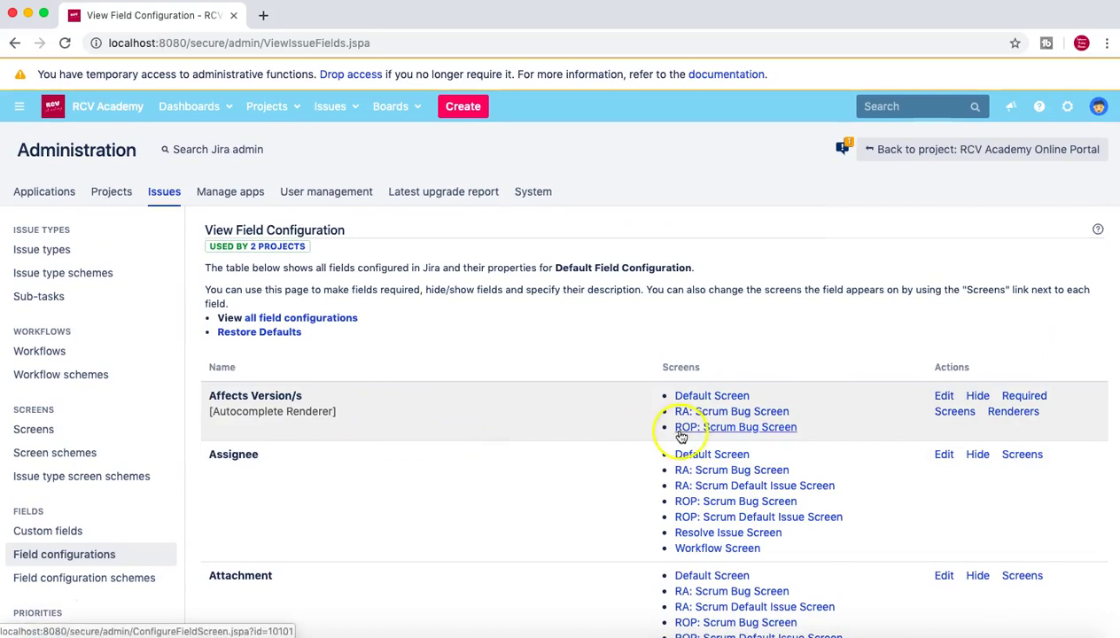
- Go to the custom fields administration page and start adding a custom field
scroll(417, 443, down, 3)
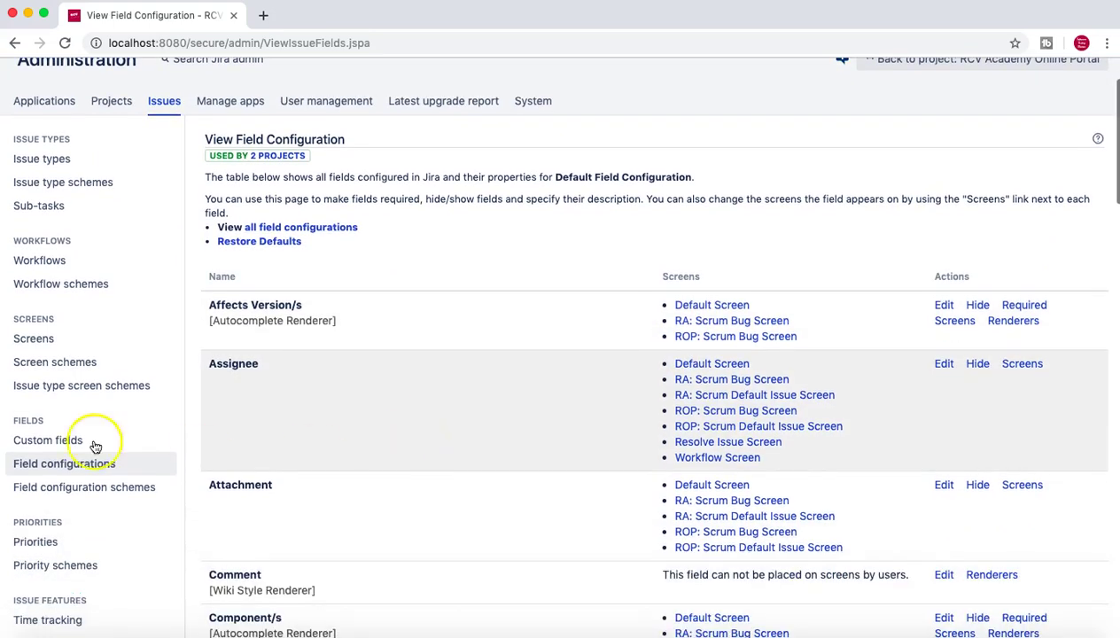
click(78, 443)
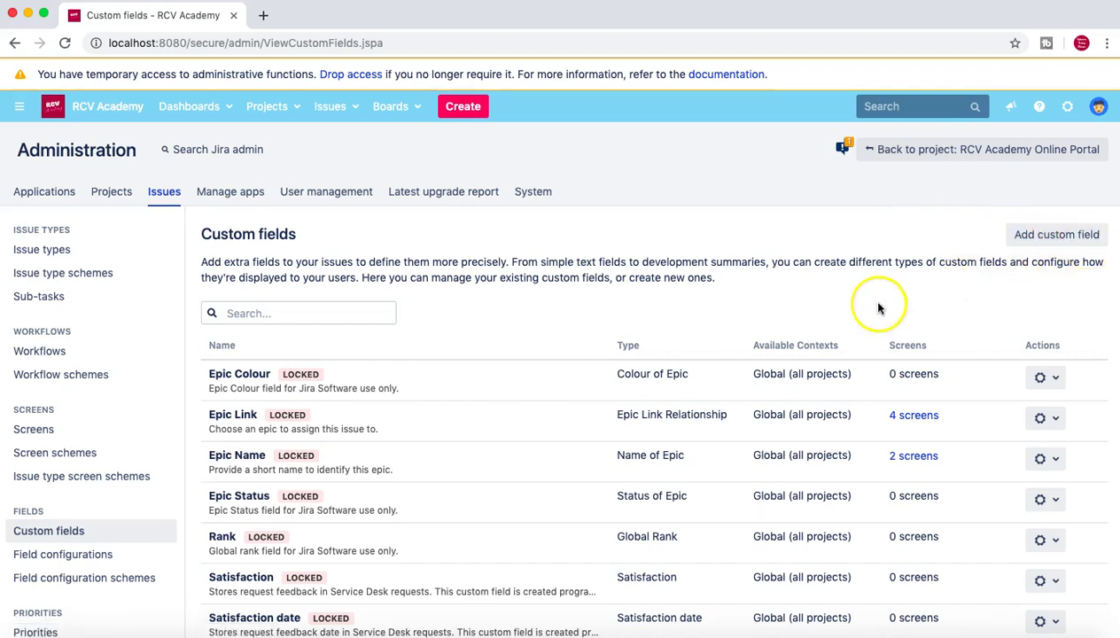
scroll(873, 301, down, 2)
click(1045, 183)
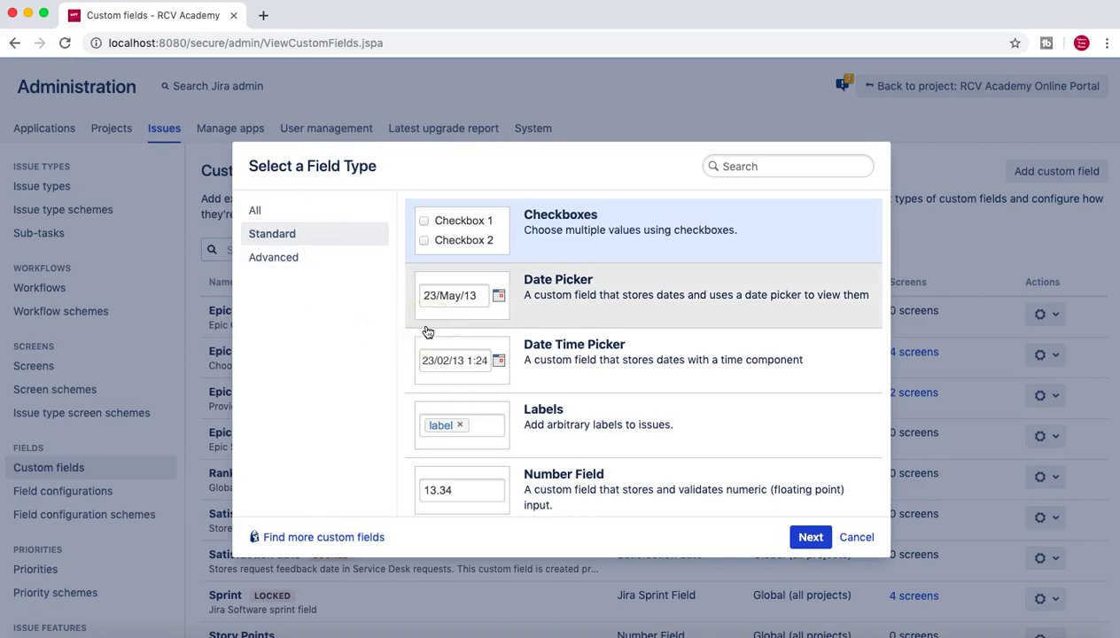
- Examine the standard field types available for a custom field, from Checkboxes through User Picker (single user)
click(511, 326)
click(574, 371)
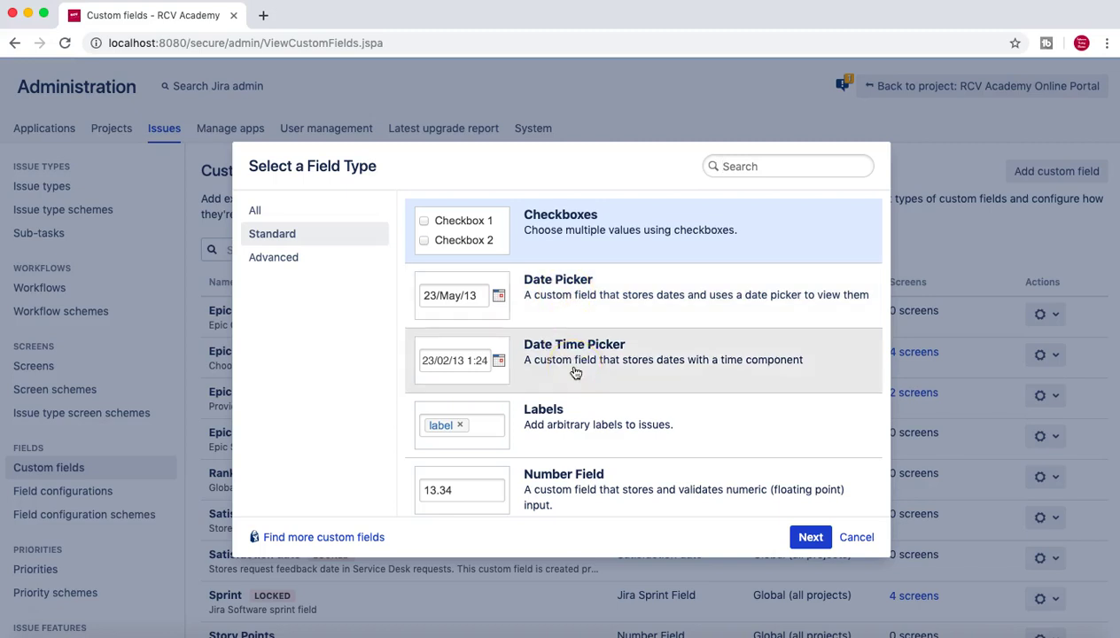
click(574, 416)
scroll(580, 431, down, 5)
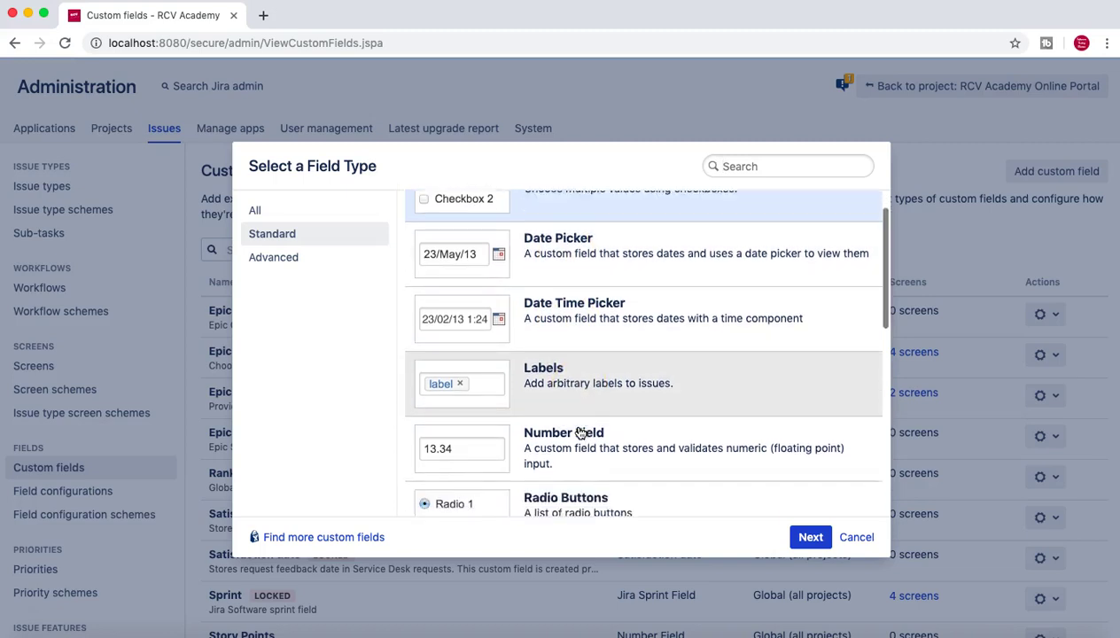
scroll(580, 431, down, 1)
scroll(580, 432, down, 6)
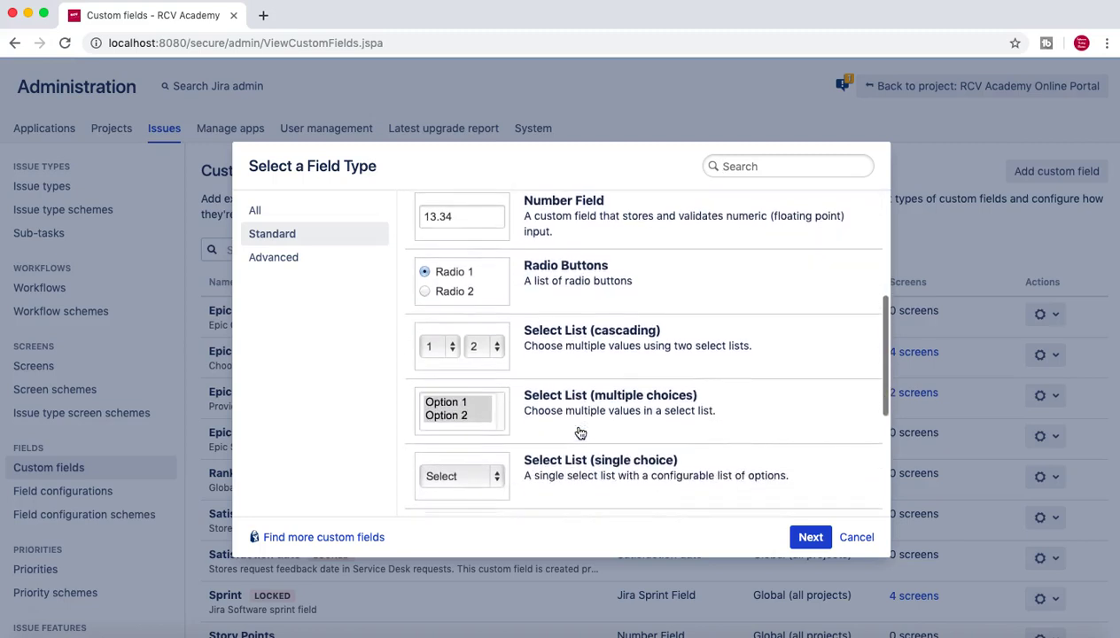
scroll(580, 431, down, 2)
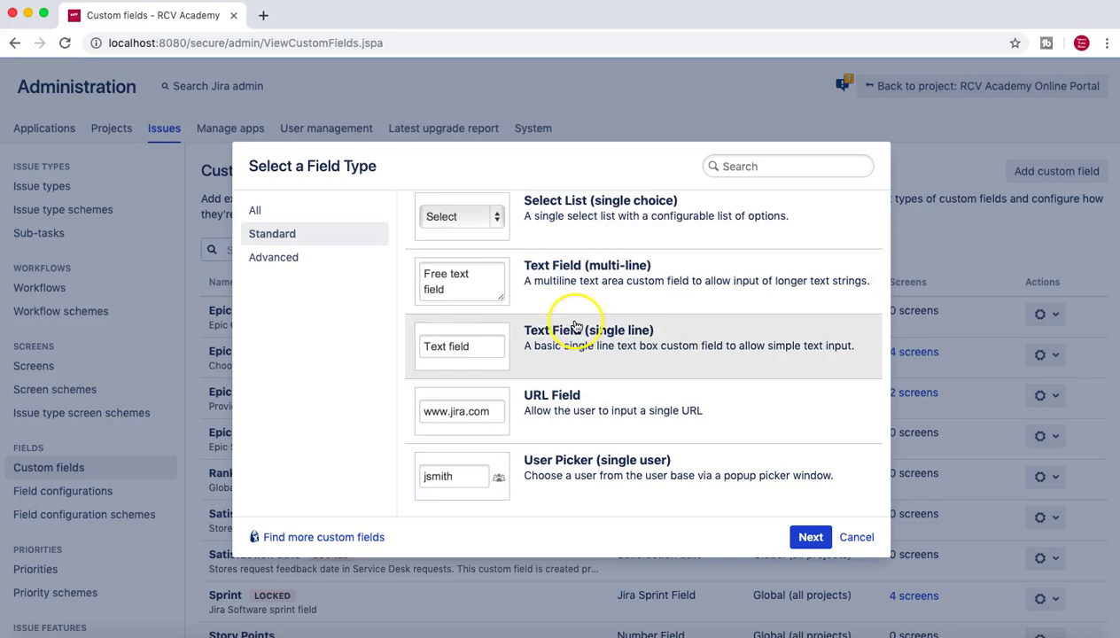
scroll(575, 325, up, 12)
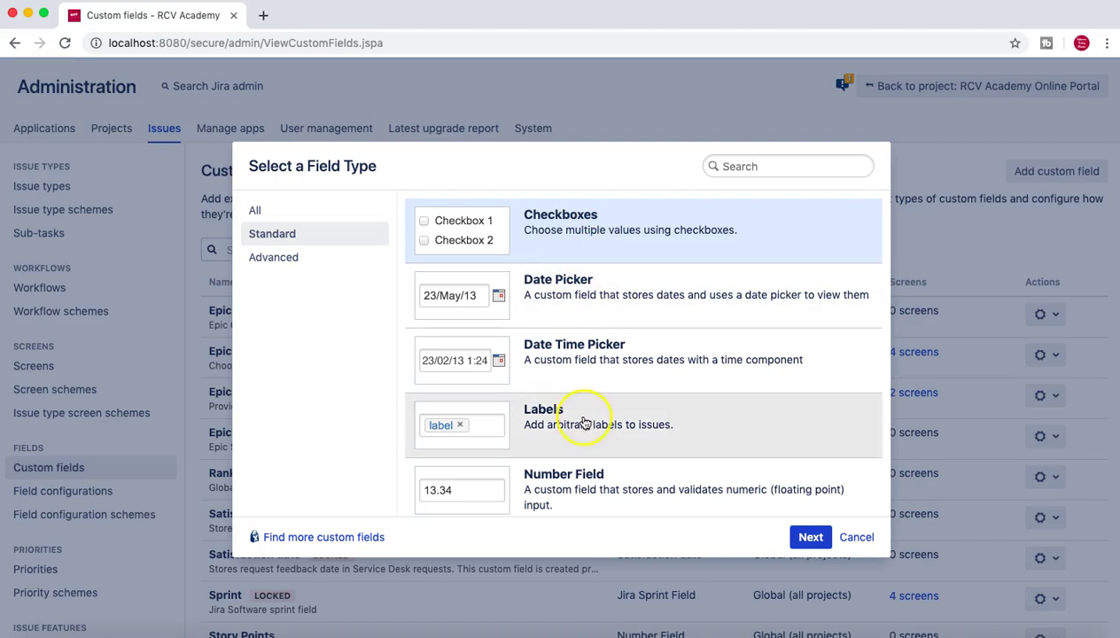
scroll(586, 430, down, 5)
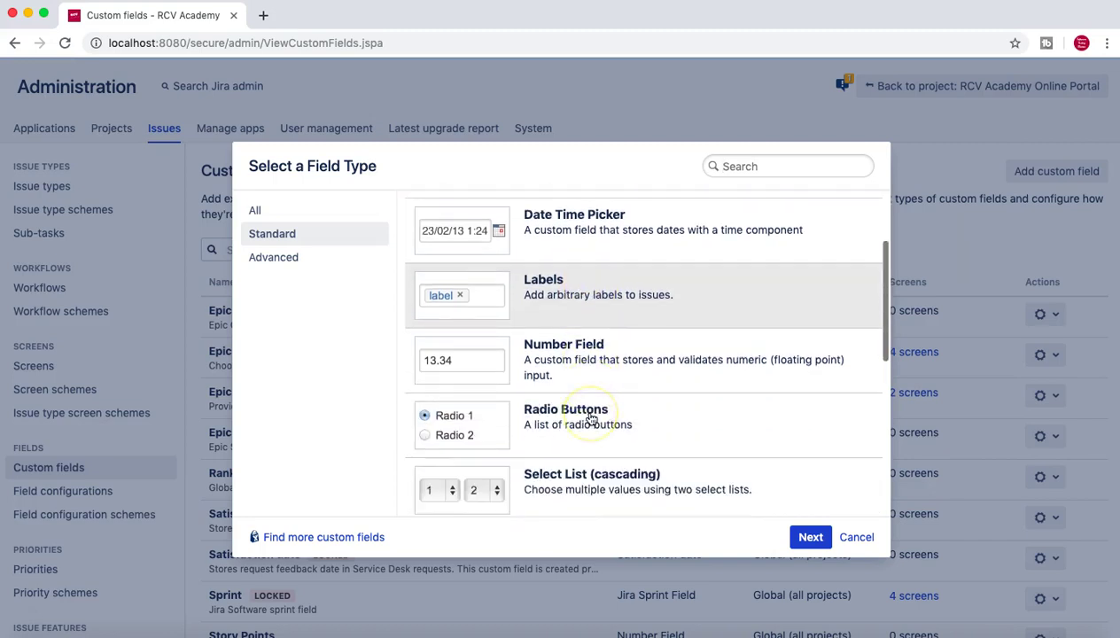
scroll(591, 418, down, 4)
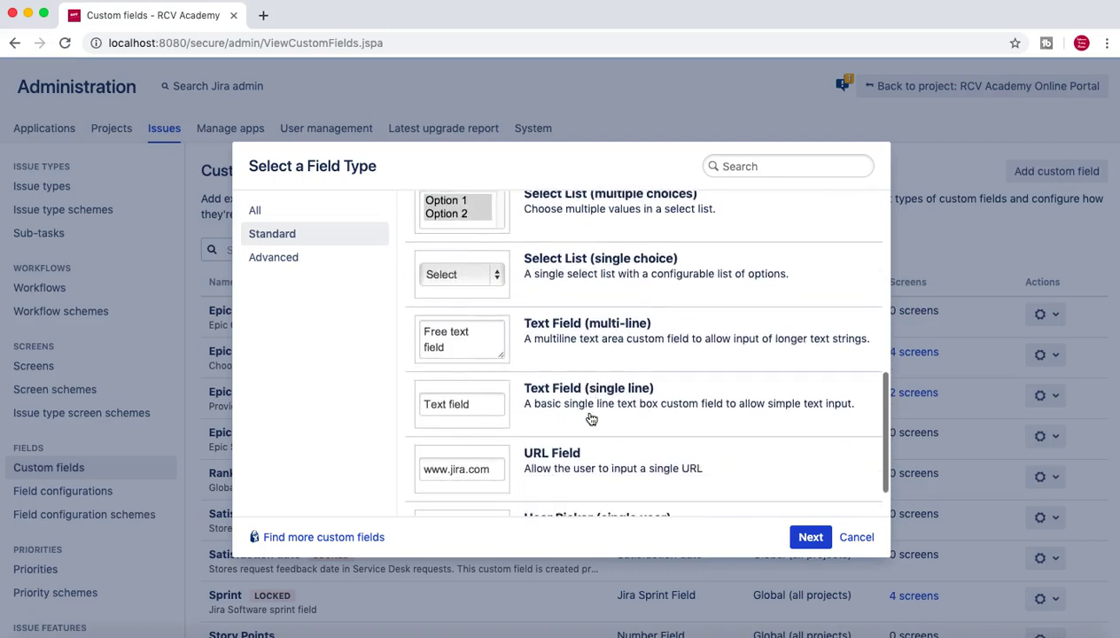
click(602, 316)
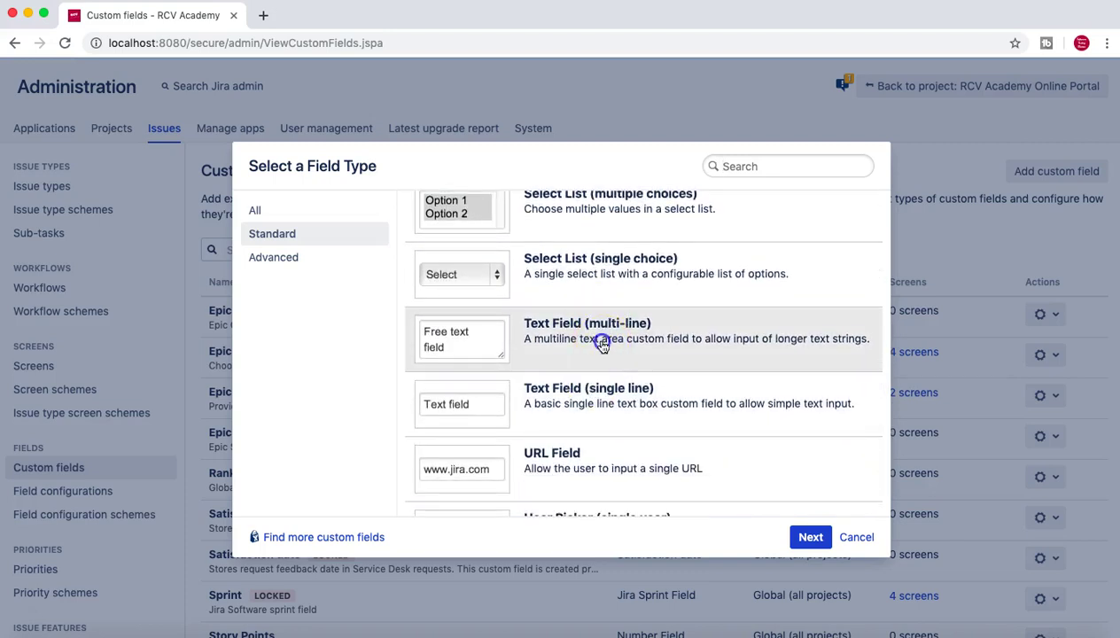
click(595, 406)
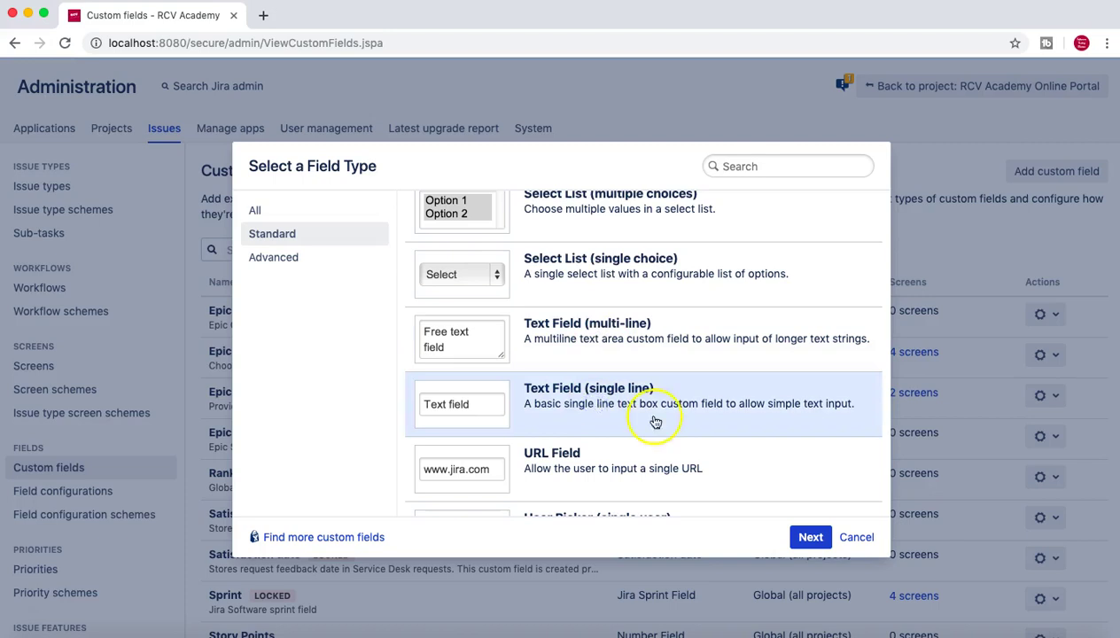
scroll(675, 430, down, 2)
click(802, 544)
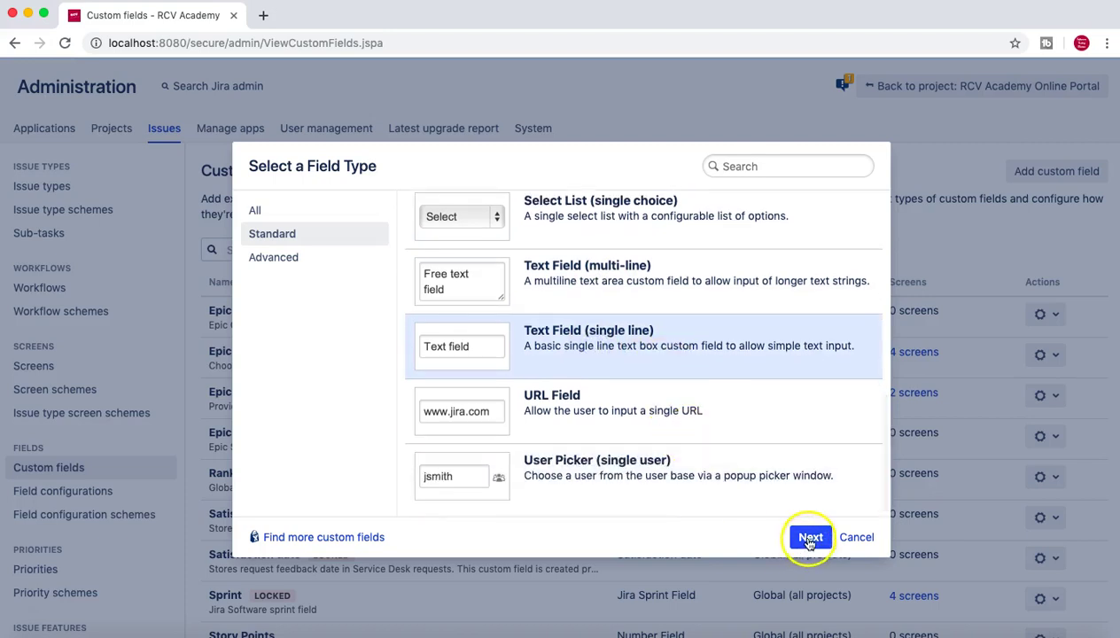
click(454, 220)
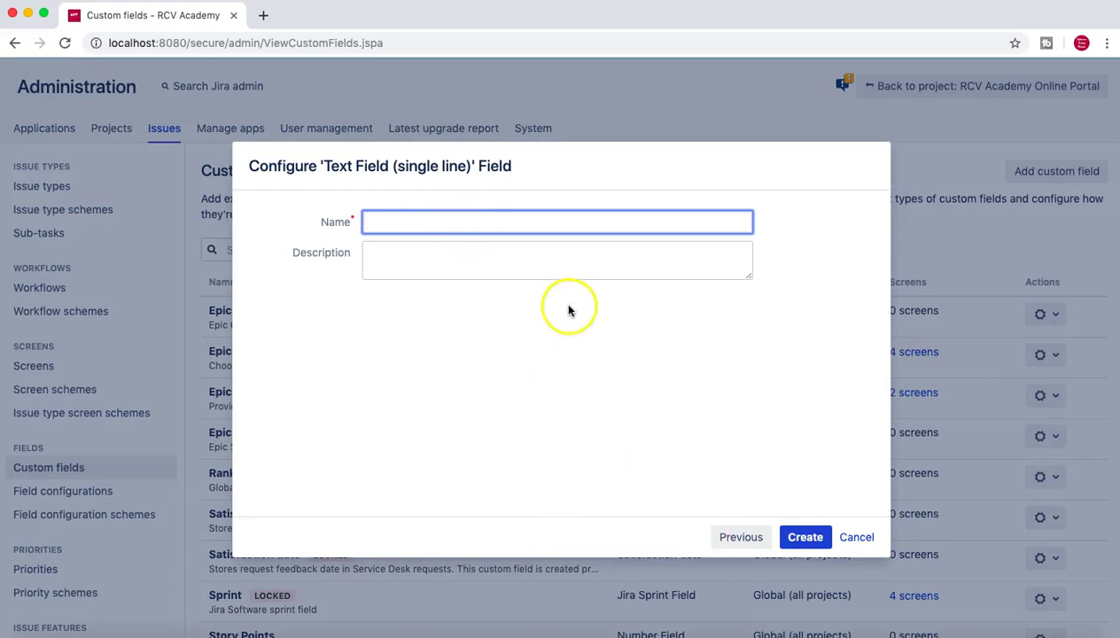
click(719, 539)
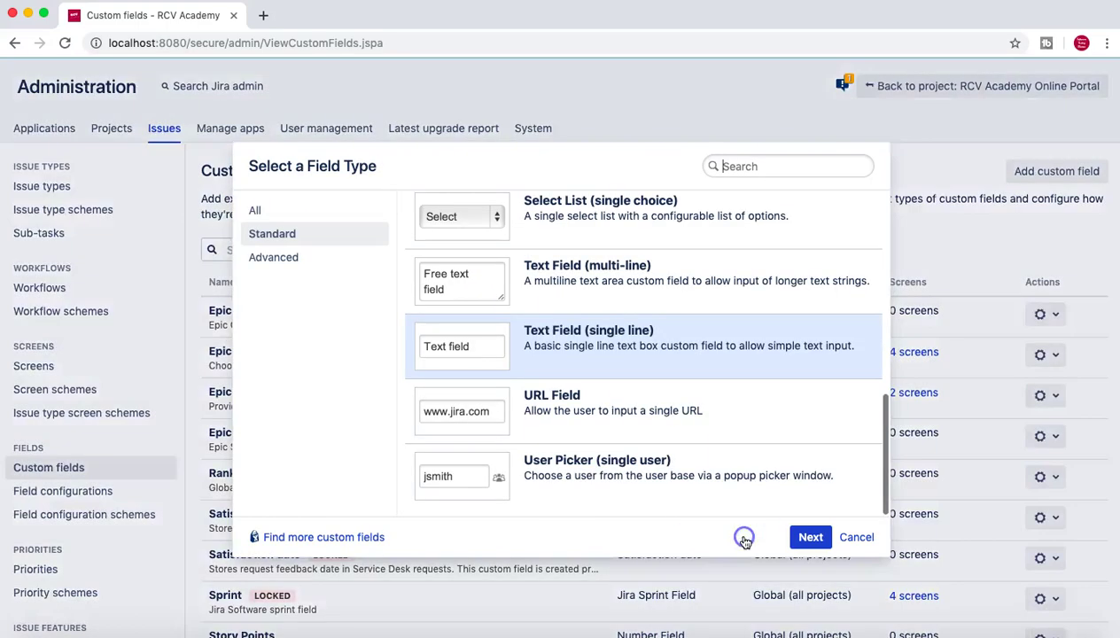
- Choose Select List (single choice) as the custom field's type and proceed to its configuration
scroll(634, 284, up, 2)
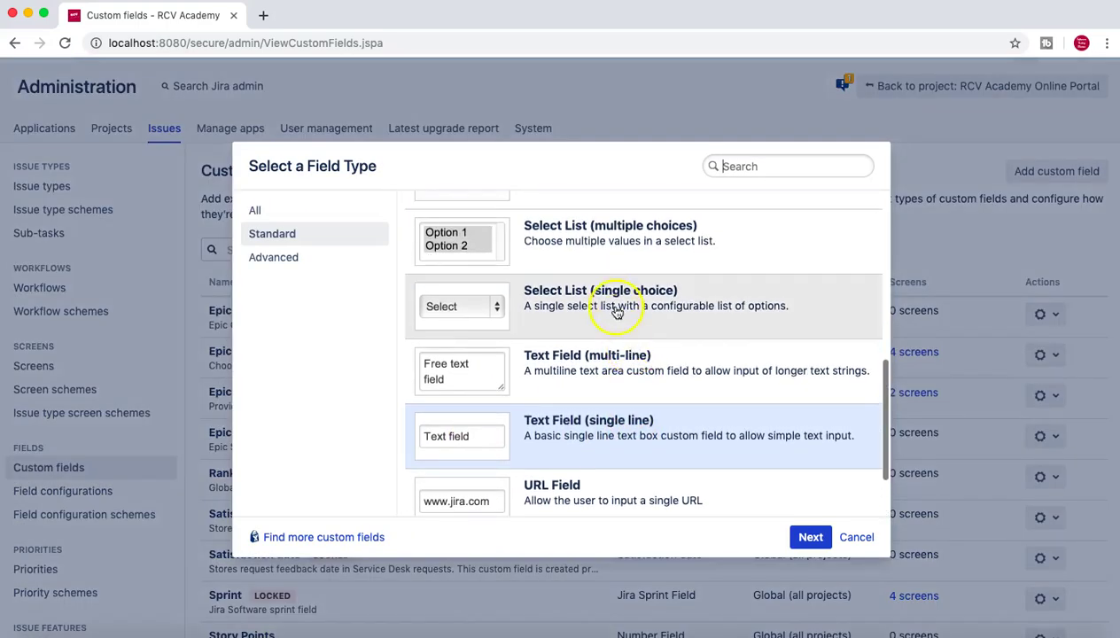
click(613, 293)
click(808, 537)
- Name the select list field Automatable, leave its description empty, and add Yes as an option
click(440, 224)
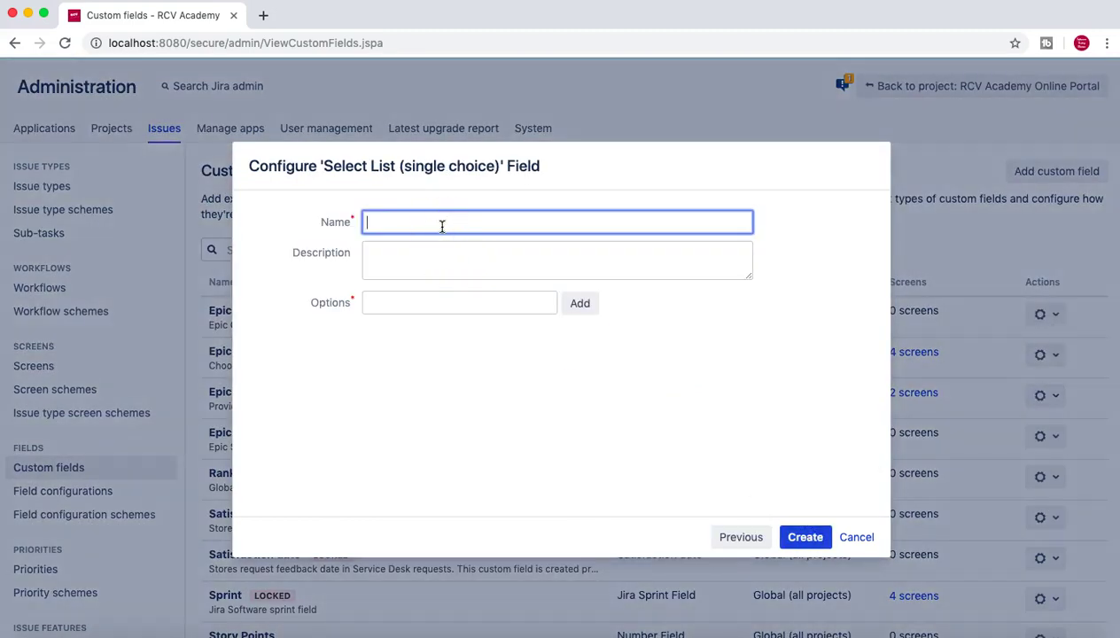
text(Automatable)
click(437, 267)
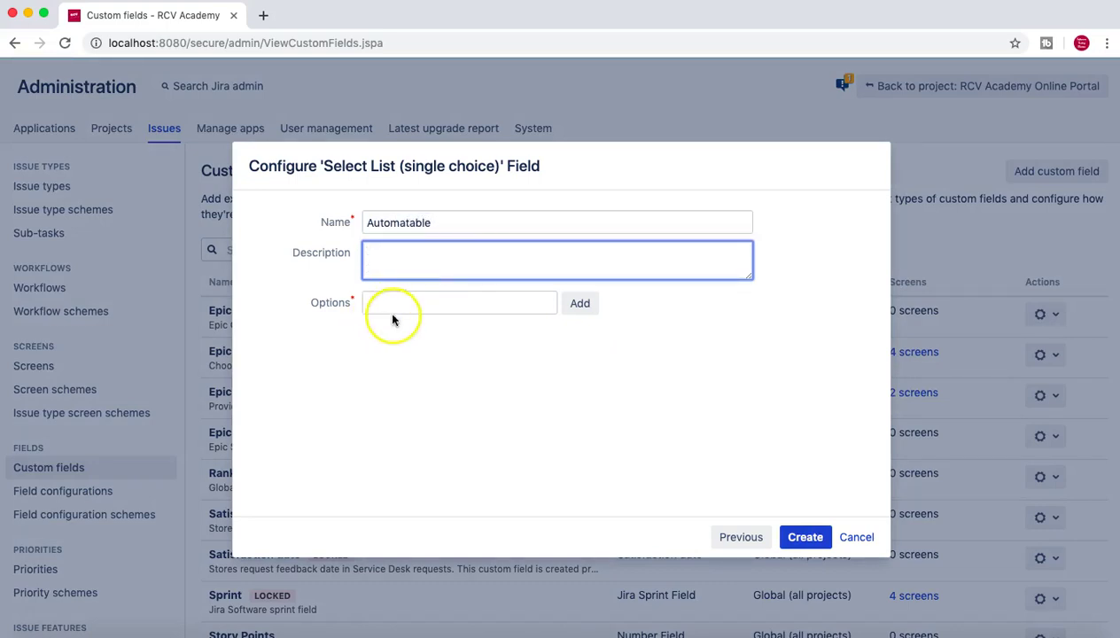
click(475, 303)
text(Yes)
click(589, 305)
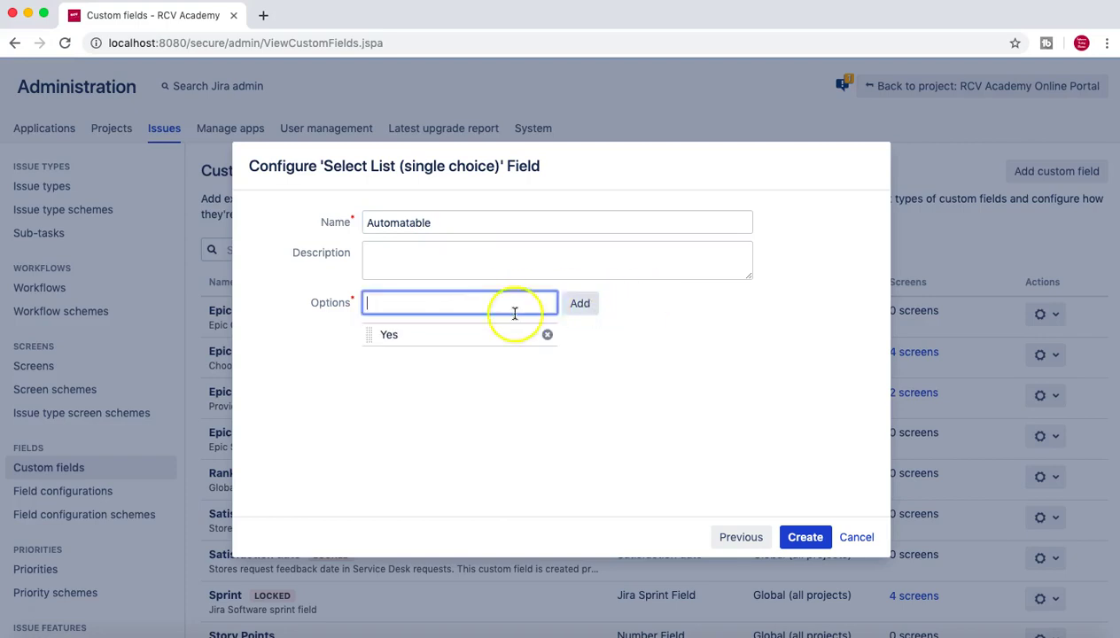
- Add No as the second option, create the Automatable custom field, and dismiss the re-index recommendation
text(No)
click(579, 304)
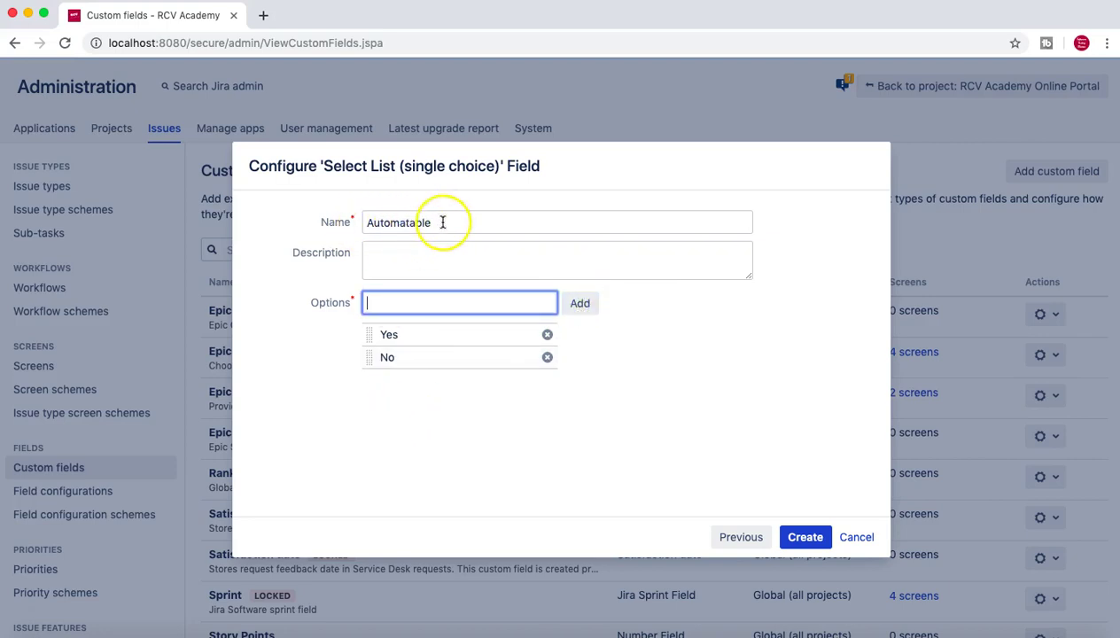
click(789, 243)
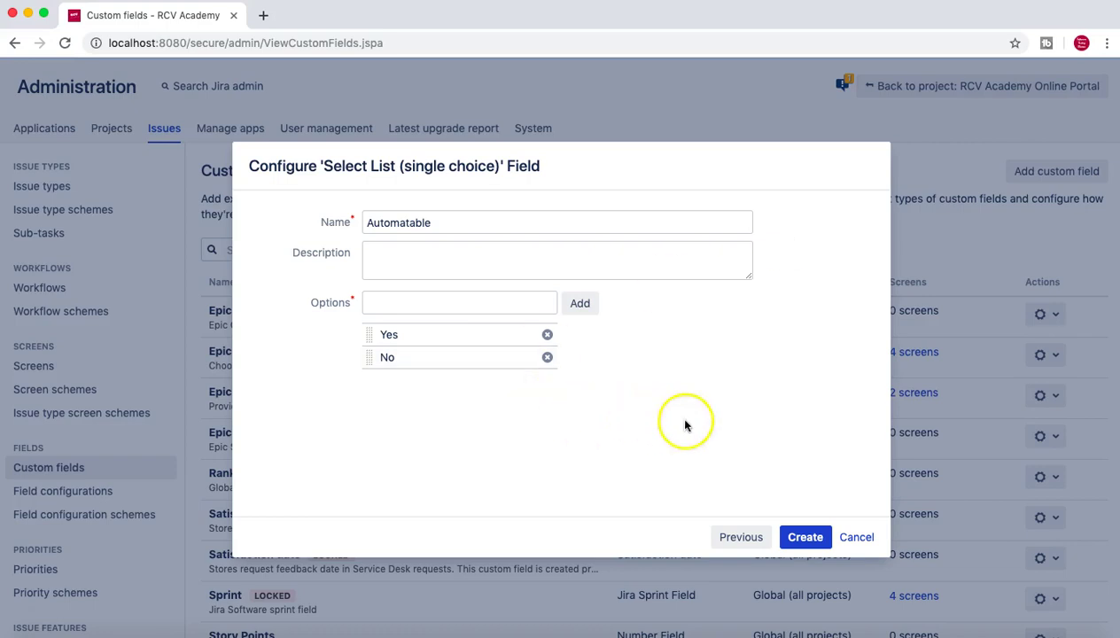
click(805, 538)
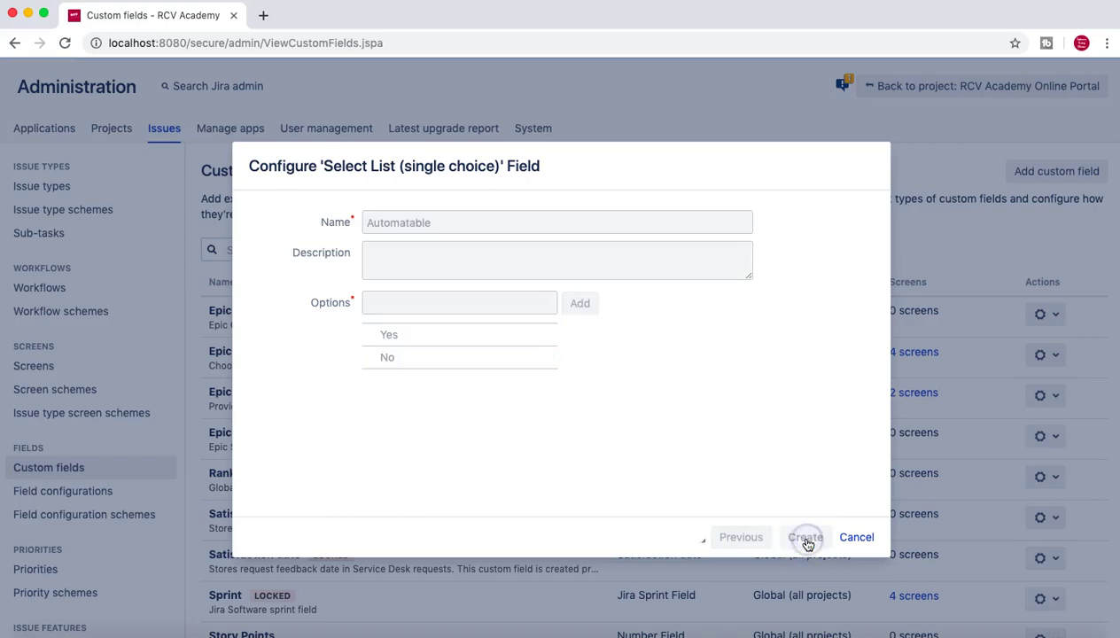
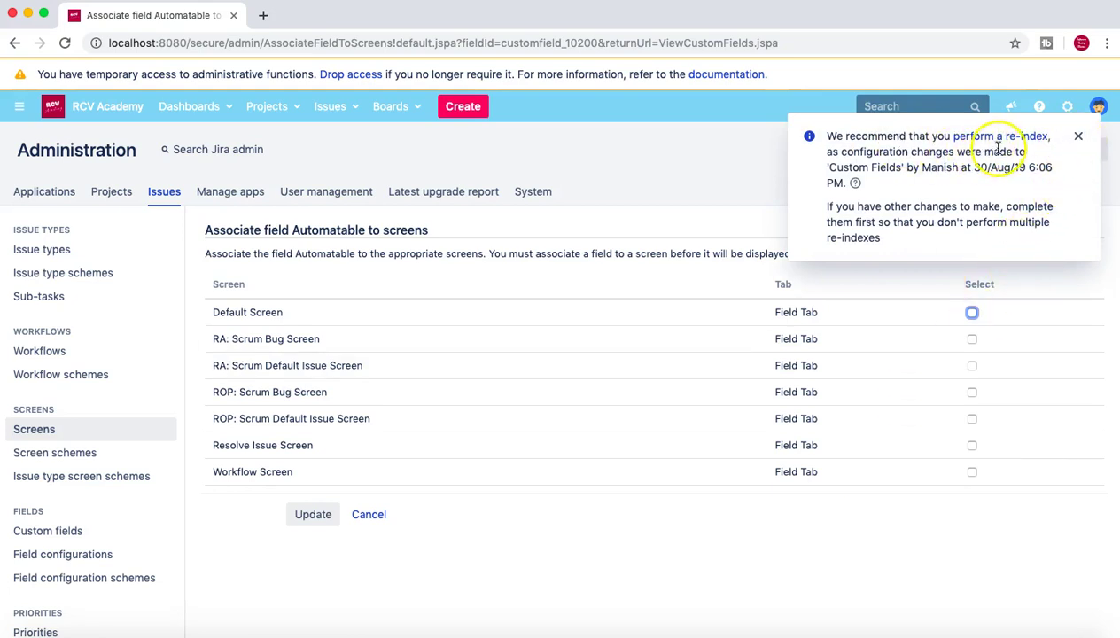
click(1078, 139)
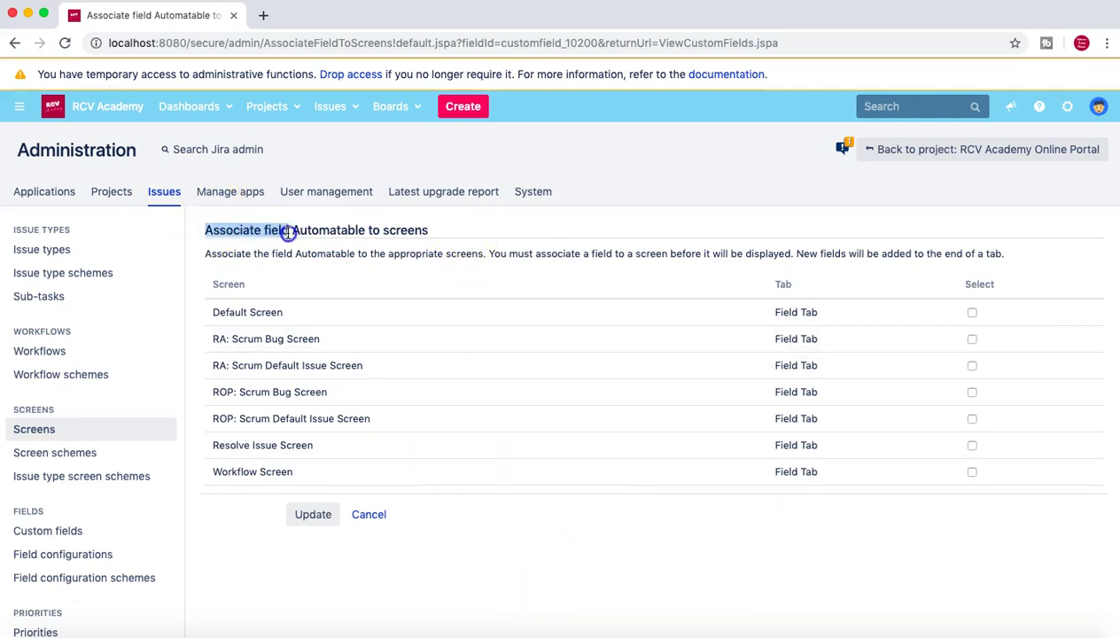
drag(381, 231, 443, 232)
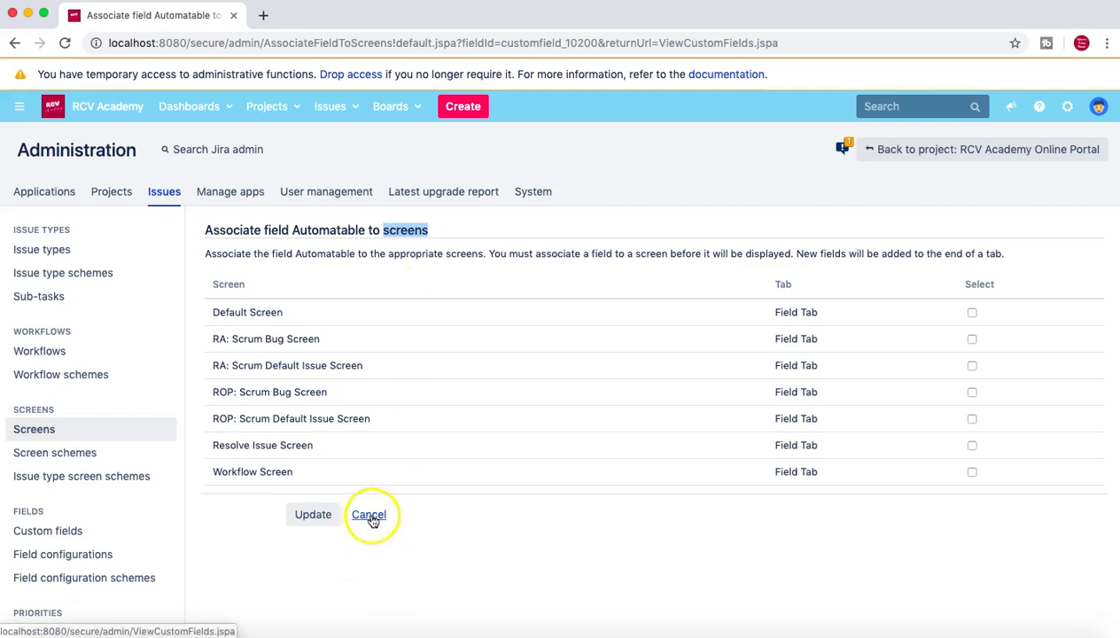
click(441, 548)
- Start creating an issue of type Story in the RCV Academy Online Portal project and proceed to its form
click(461, 117)
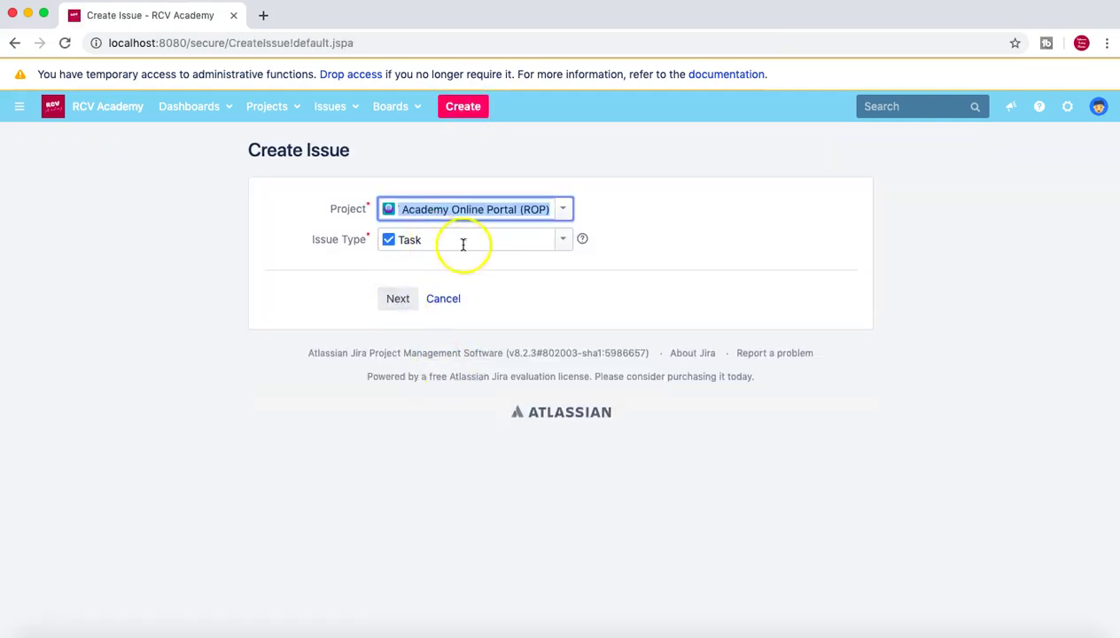
click(562, 243)
click(438, 266)
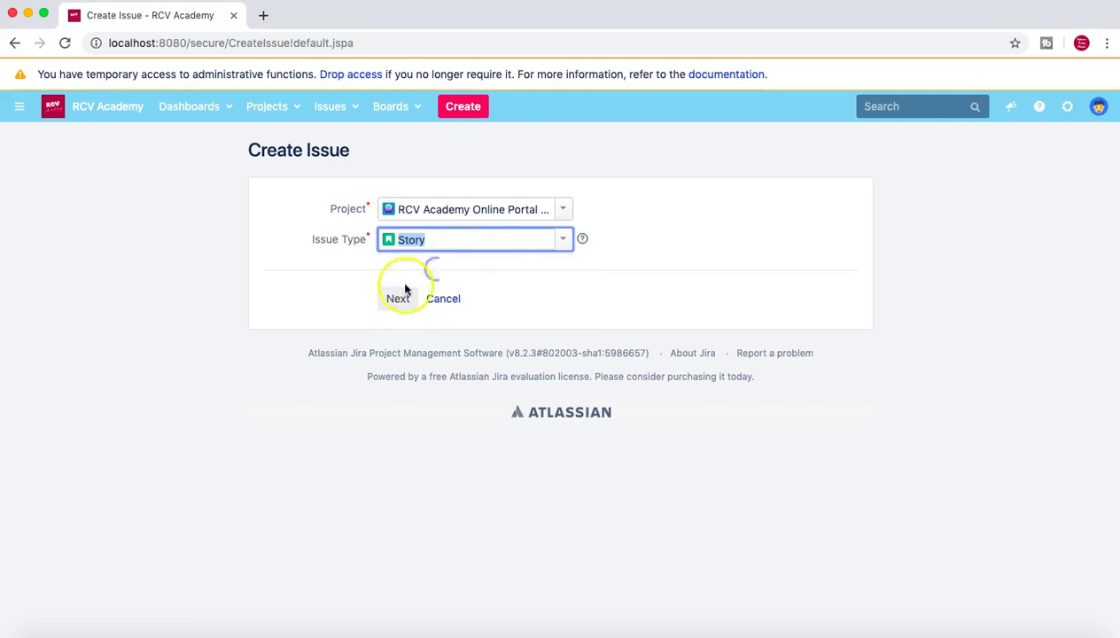
click(397, 297)
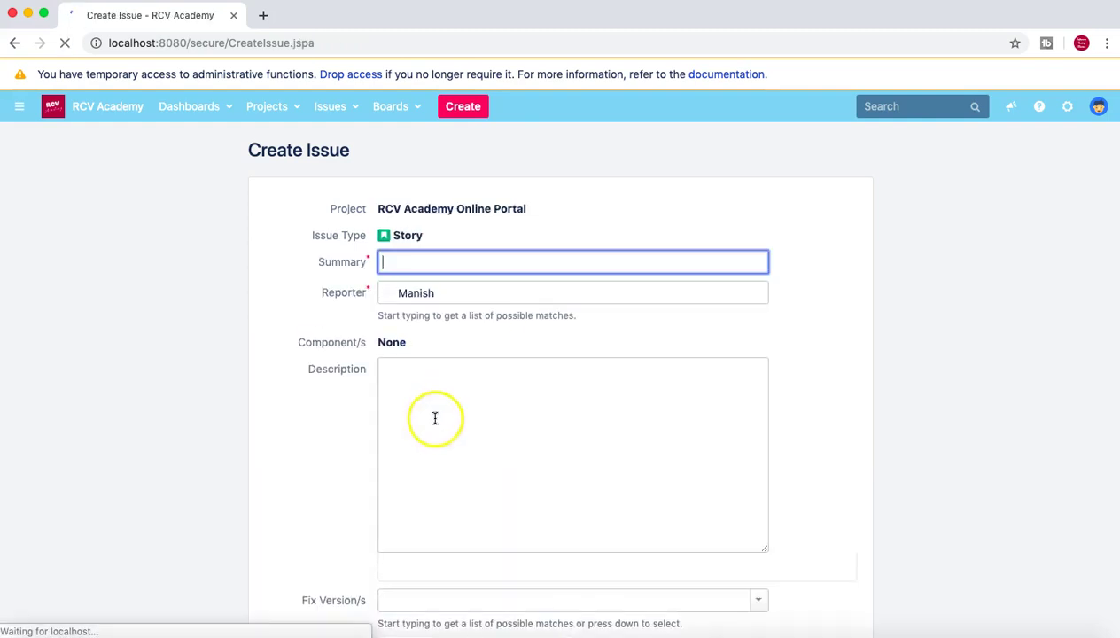
- Check the Story creation form from Summary through Sprint for the Automatable field, and cancel creating the issue
scroll(432, 416, down, 5)
scroll(382, 501, down, 3)
scroll(382, 500, up, 6)
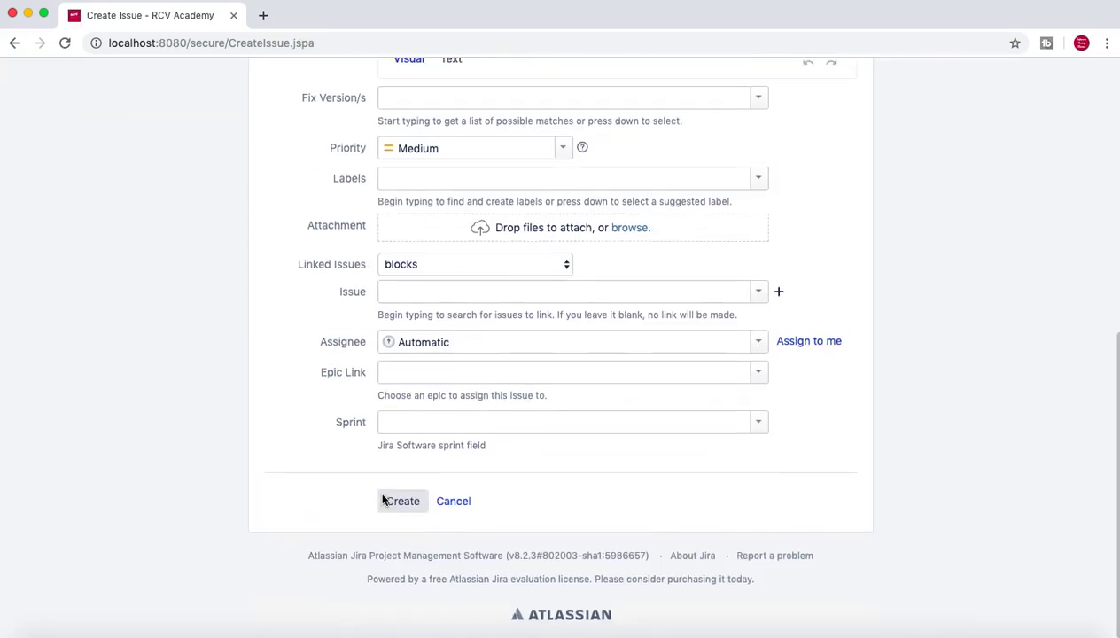
scroll(382, 501, up, 2)
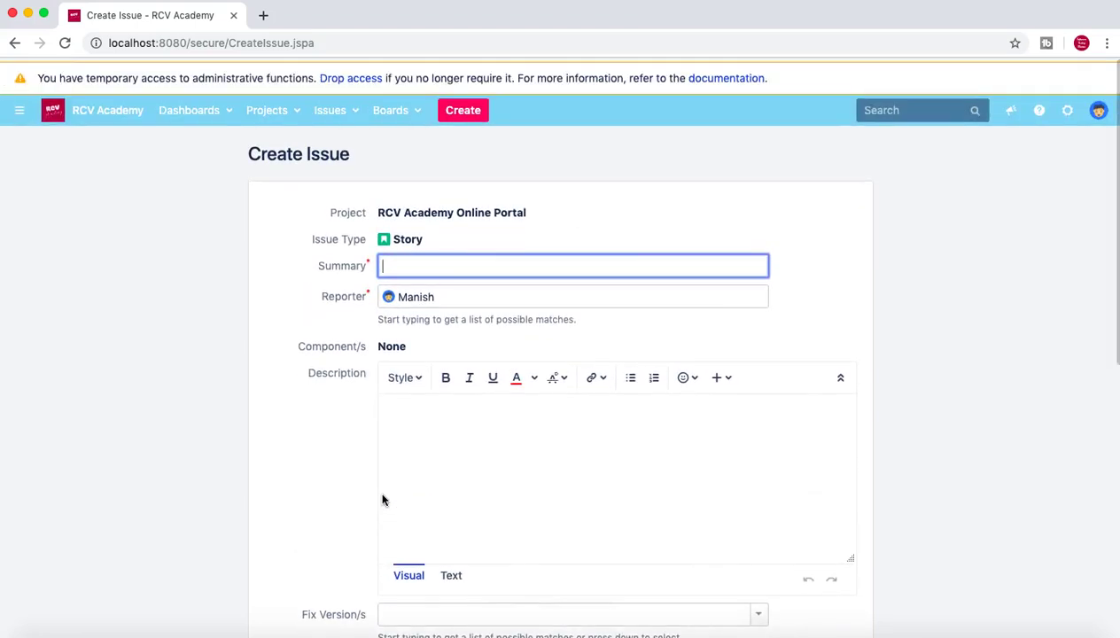
scroll(382, 501, down, 6)
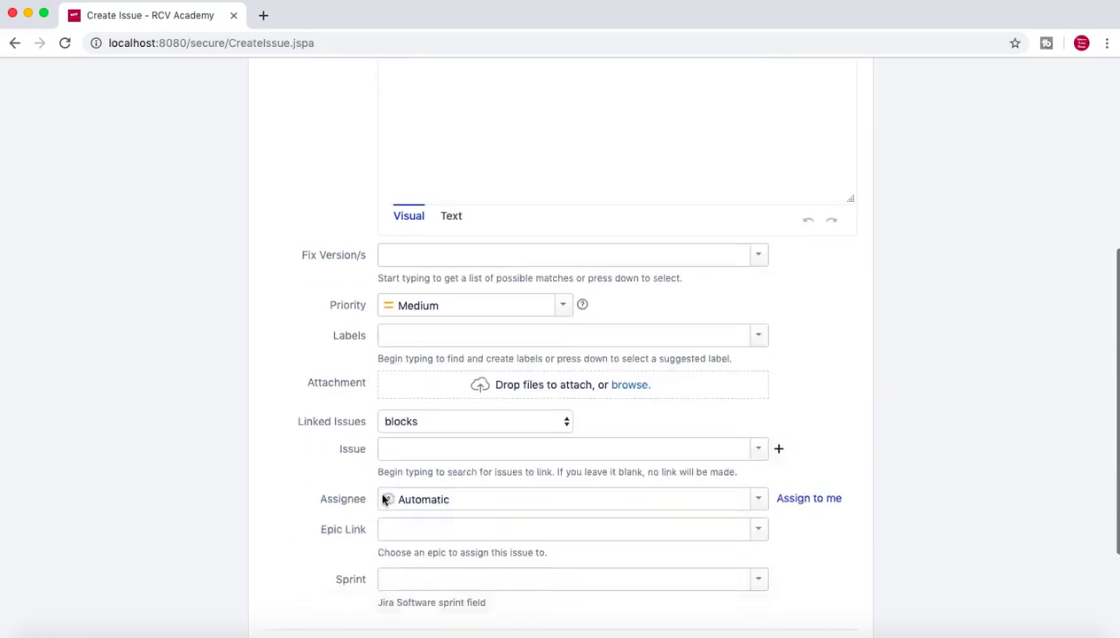
scroll(382, 501, down, 2)
click(454, 524)
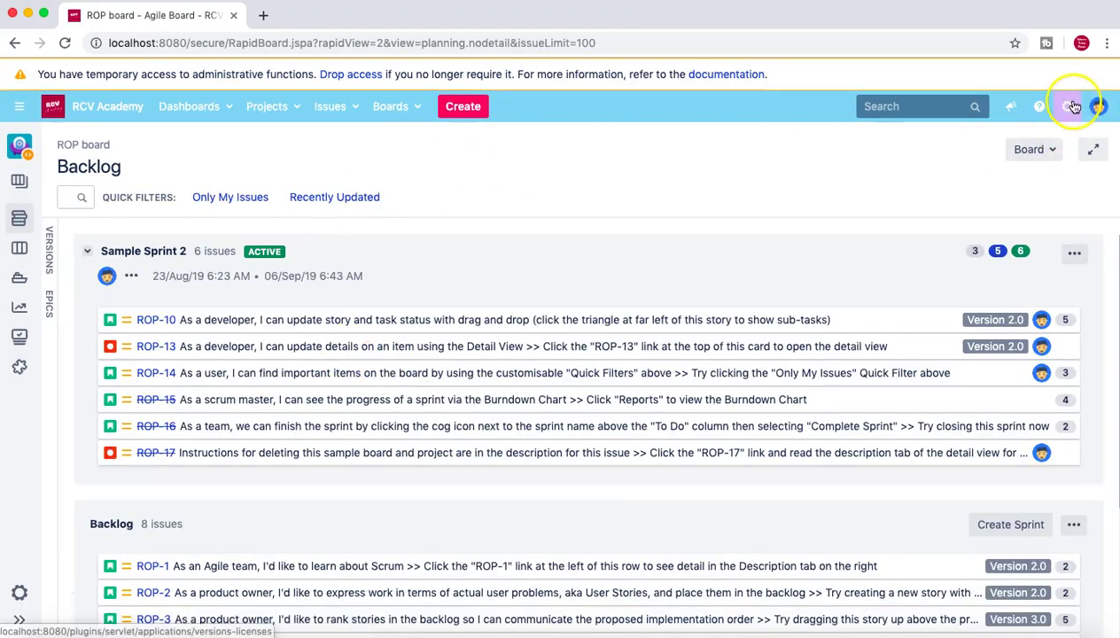
- Return to the custom fields administration page and open the screen associations of the Automatable field
click(1069, 105)
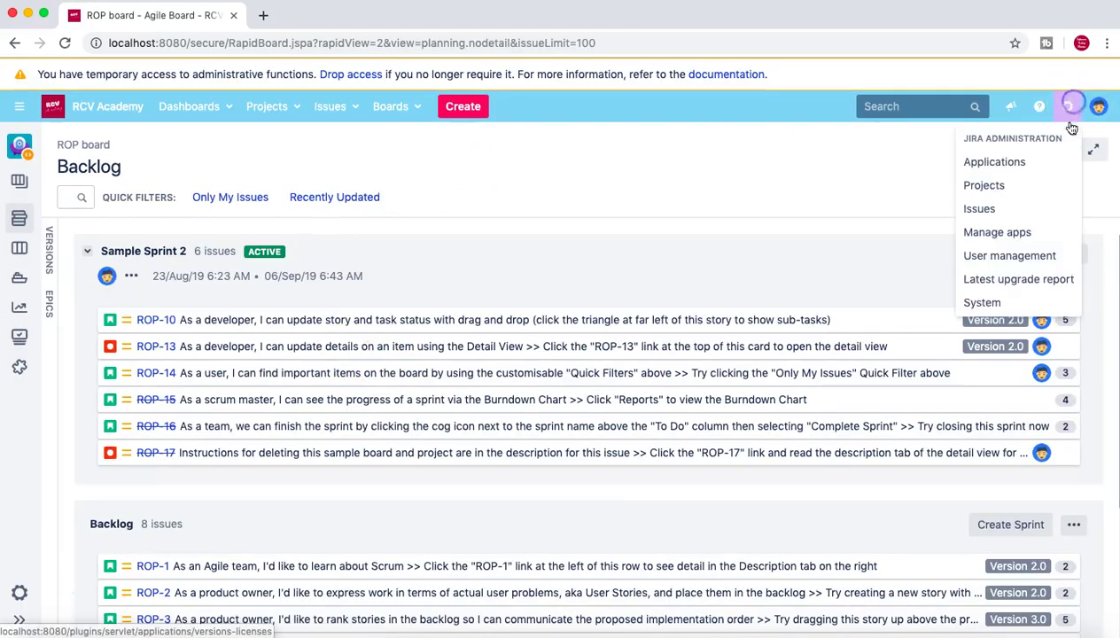
click(1008, 216)
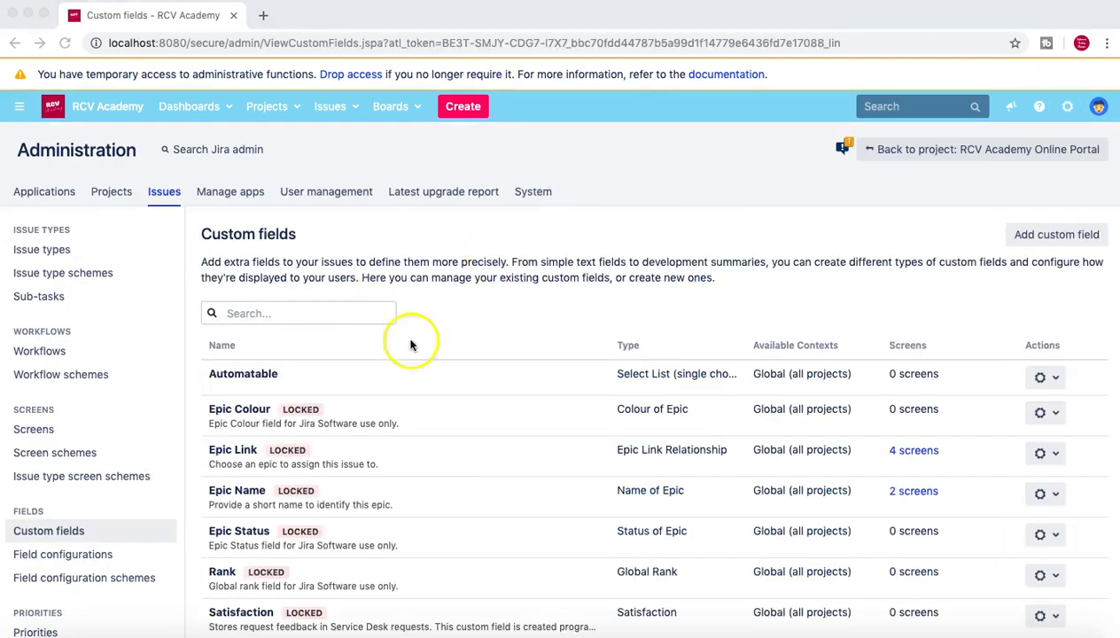
click(540, 292)
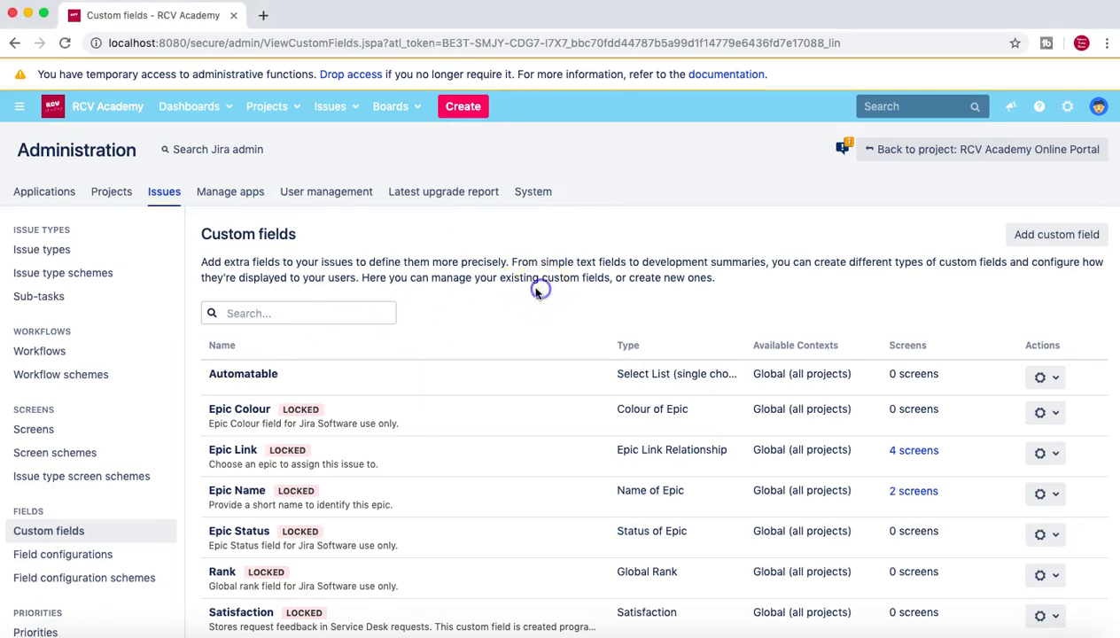
click(31, 535)
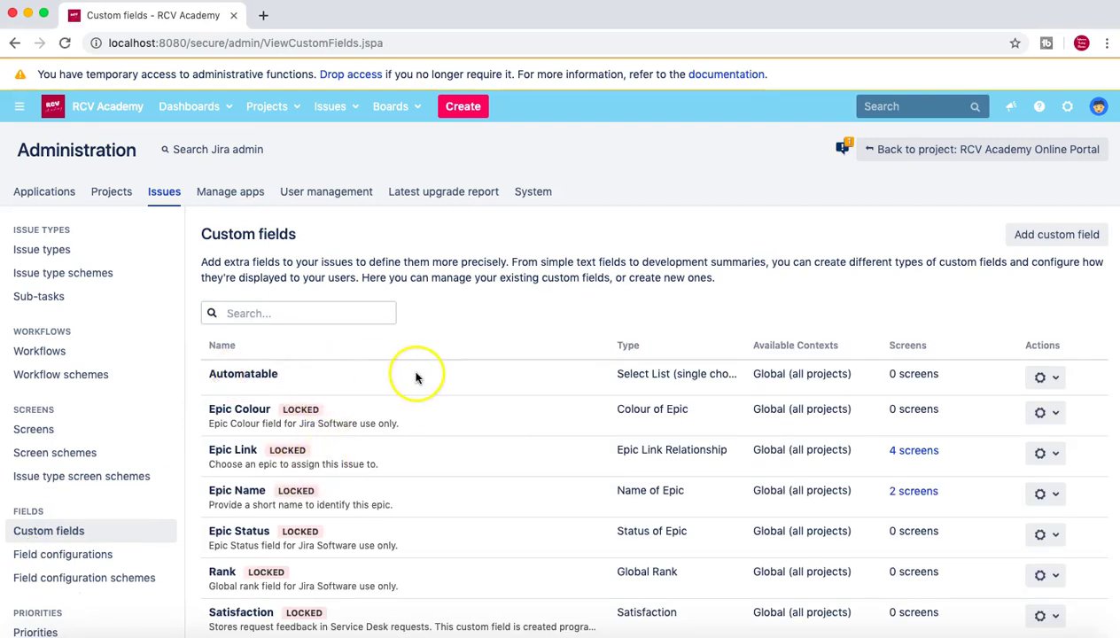
click(1059, 380)
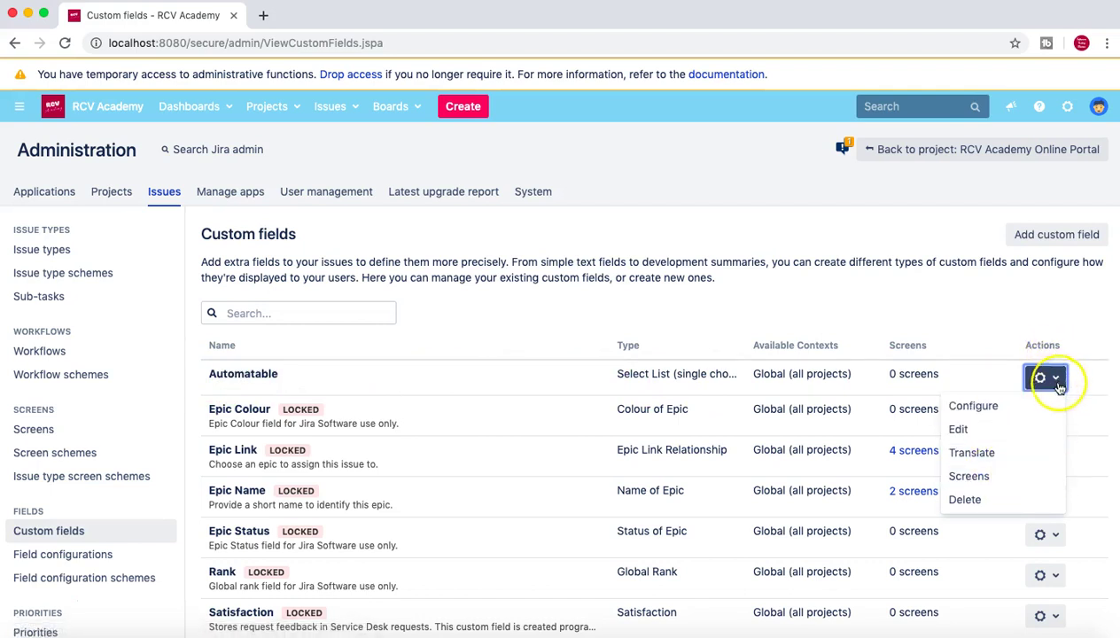
click(1019, 475)
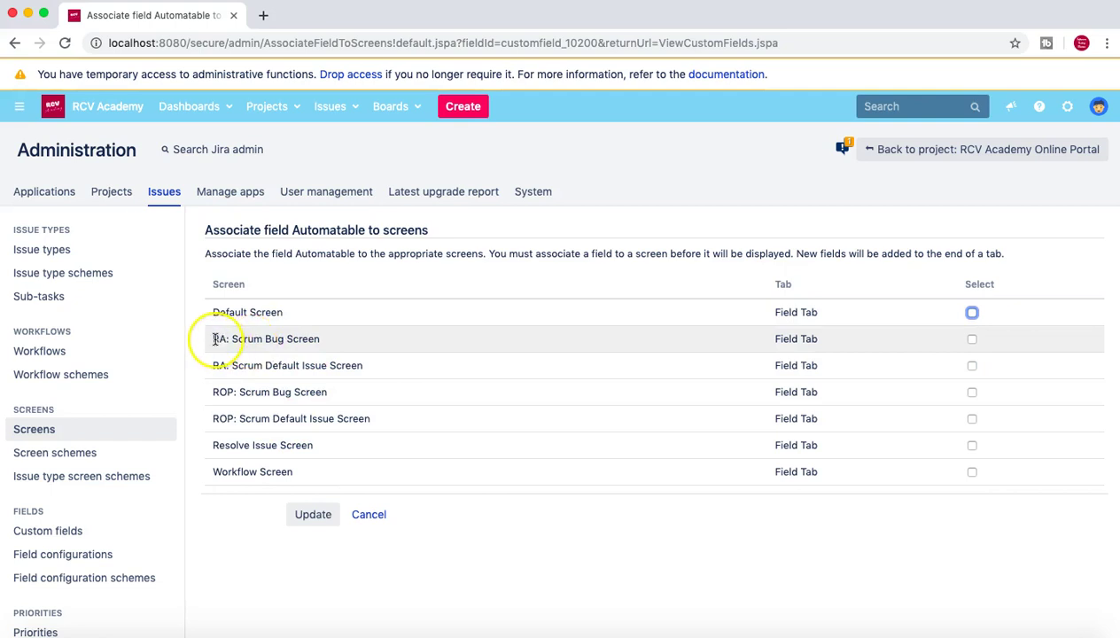
- Associate the Automatable field with the Scrum Bug Screen and Scrum Default Issue Screen of both RA and ROP, and save the associations
drag(218, 340, 285, 368)
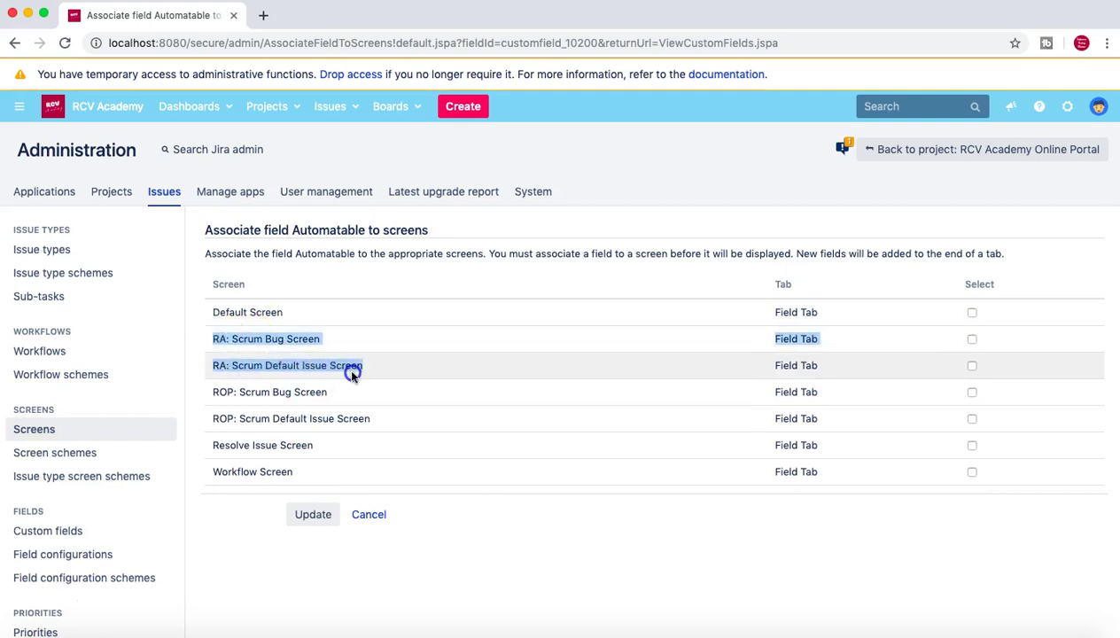
click(296, 341)
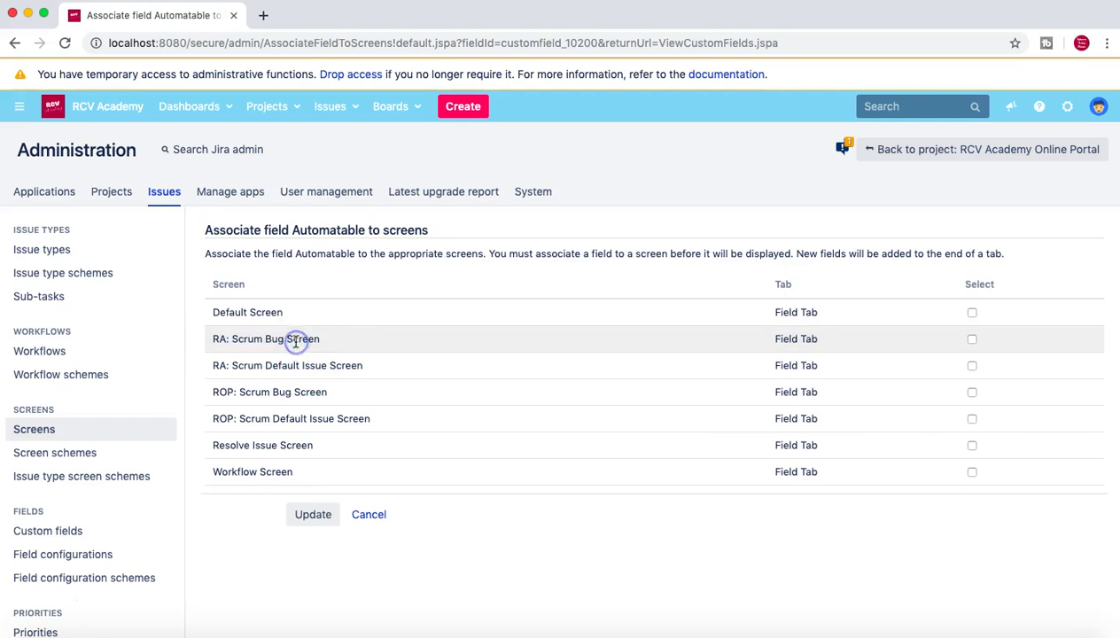
drag(236, 366, 322, 366)
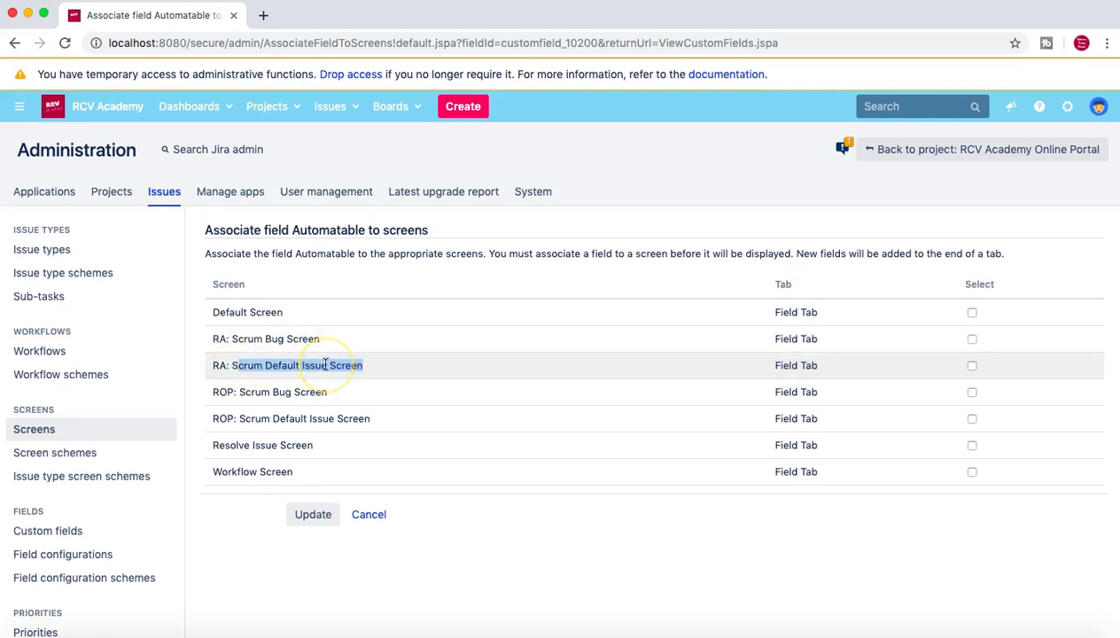
click(262, 340)
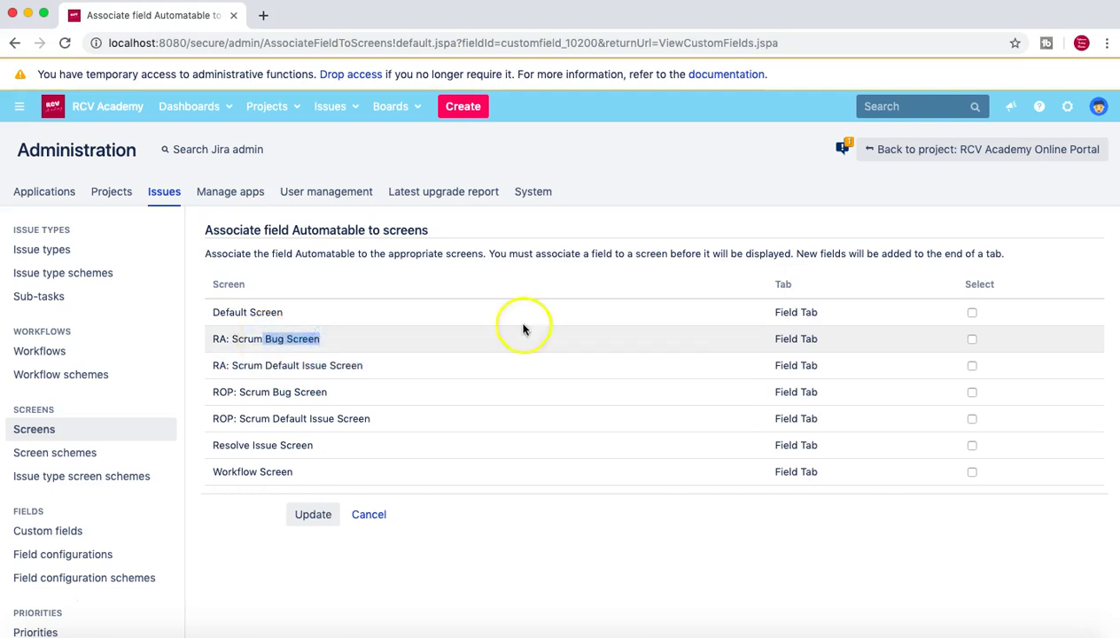
click(972, 339)
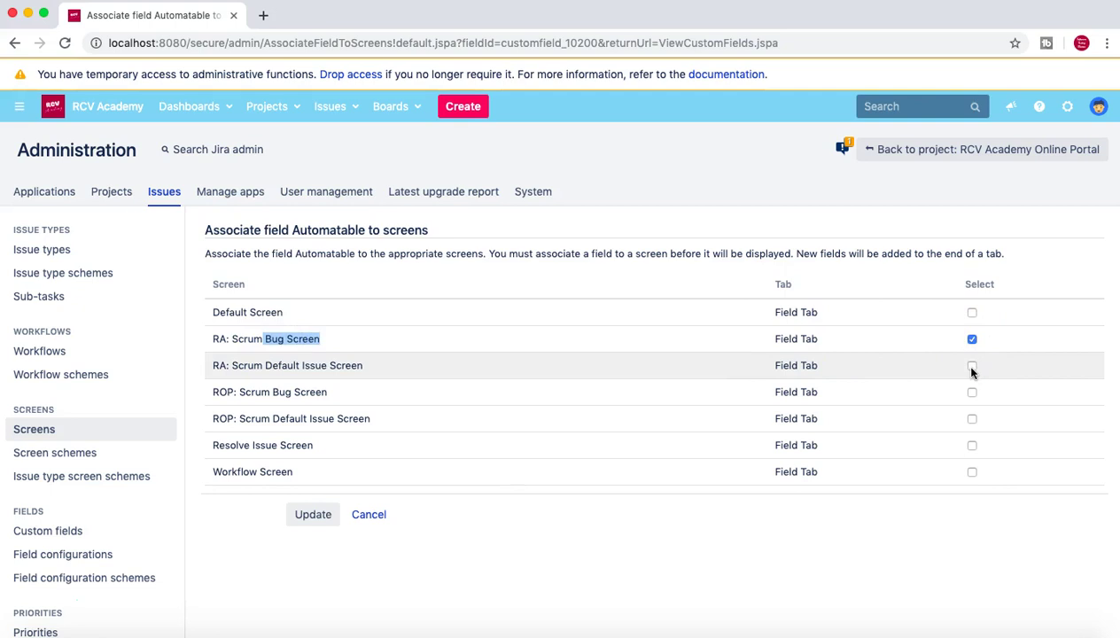
click(337, 356)
click(339, 366)
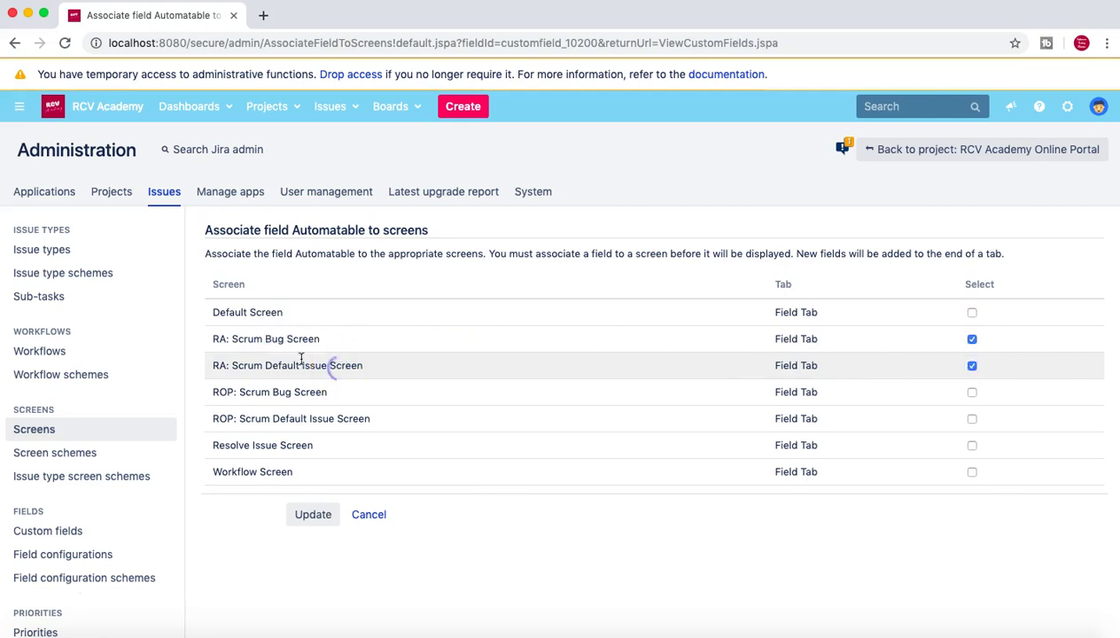
click(971, 392)
click(971, 420)
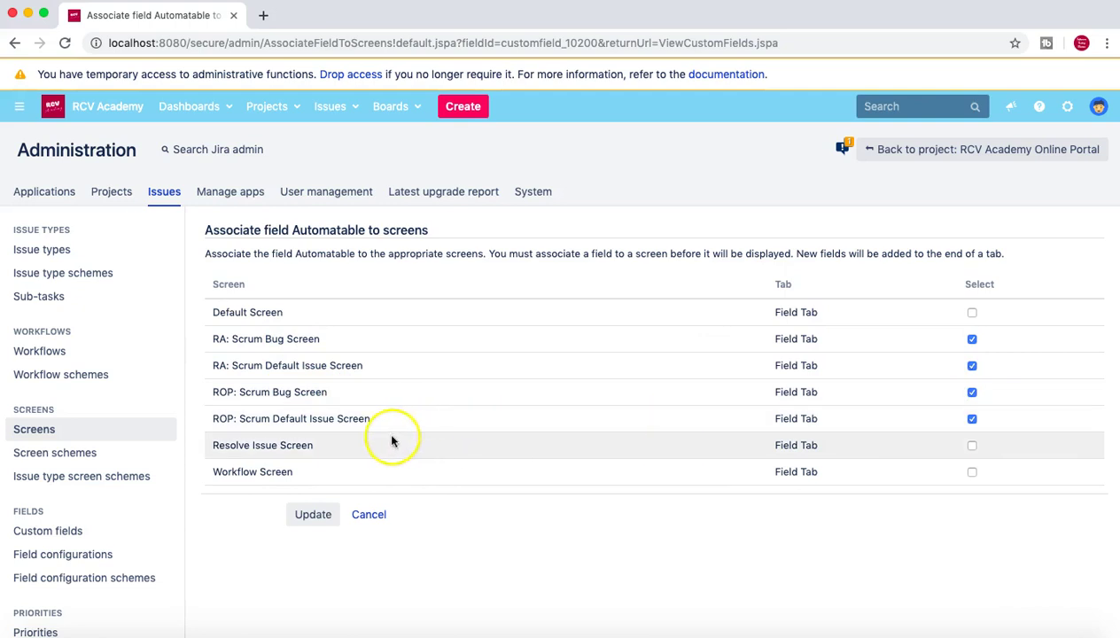
click(312, 517)
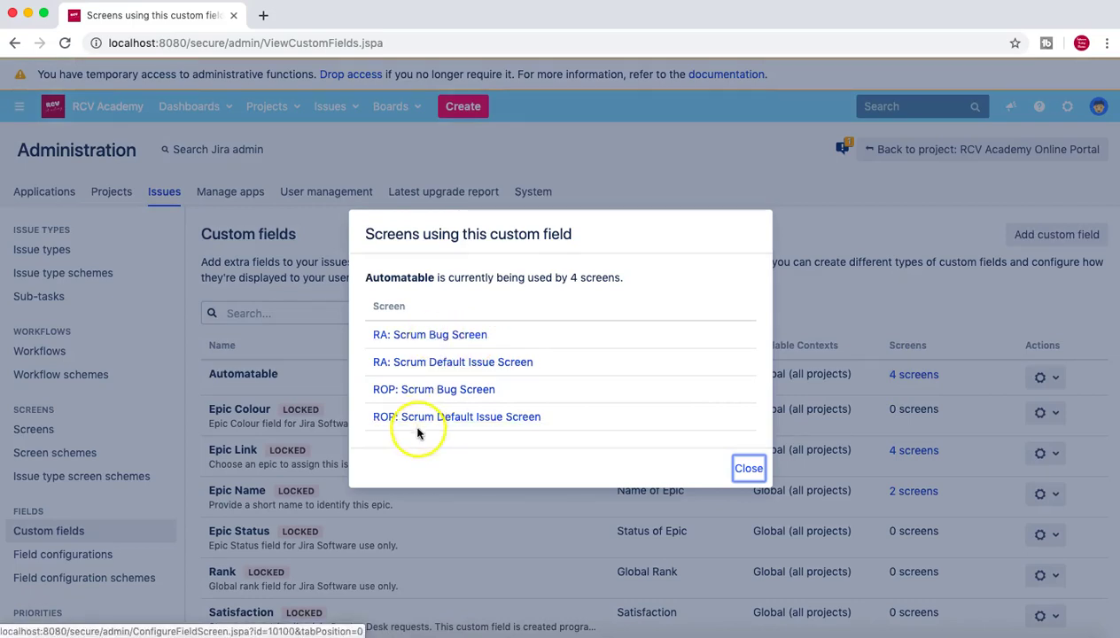
click(746, 470)
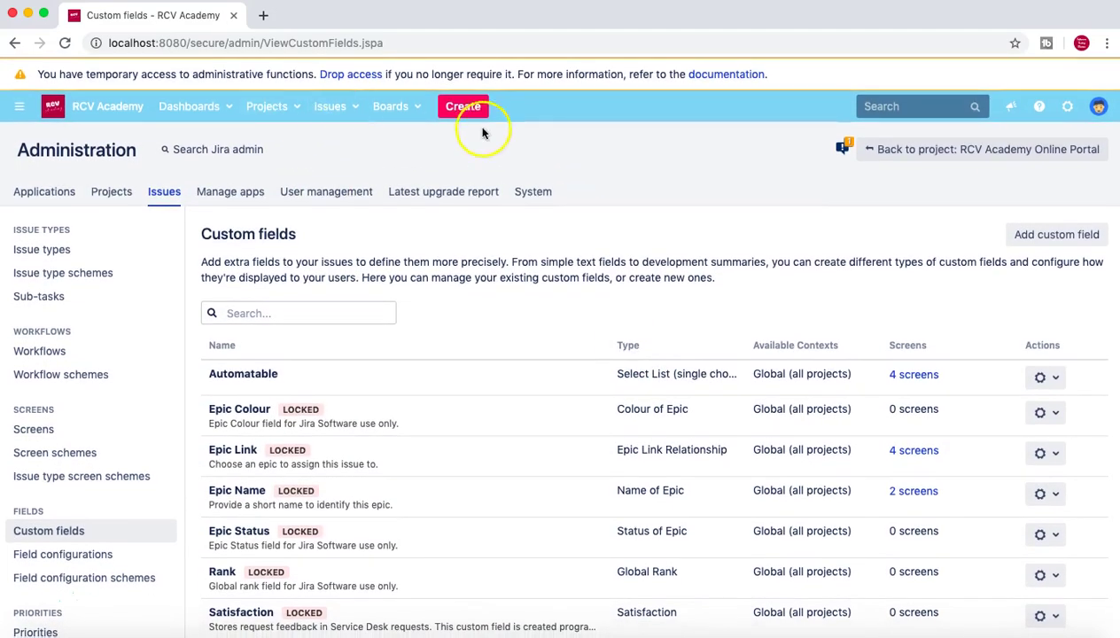
- Open the creation form for a Story in RCV Academy Online Portal and look for the Automatable field
click(475, 107)
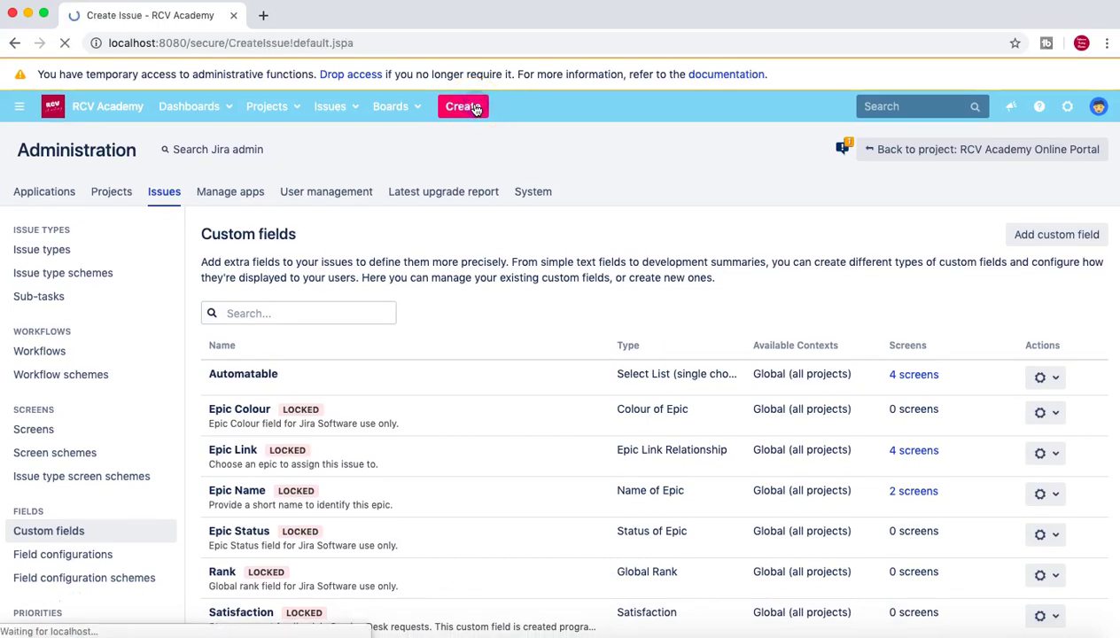
click(397, 301)
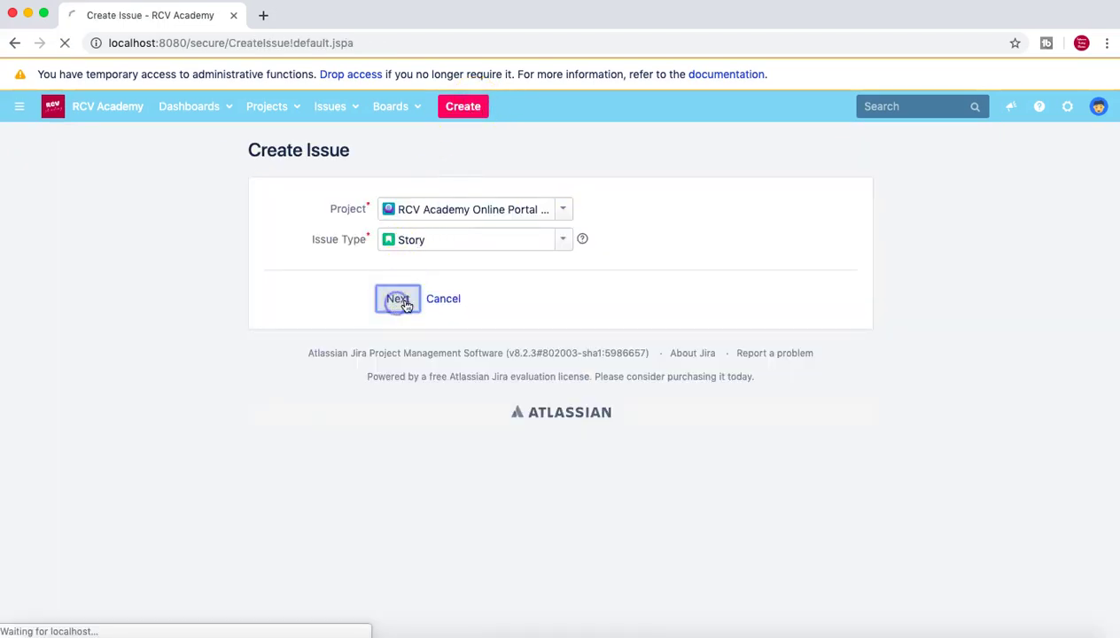
scroll(423, 443, down, 5)
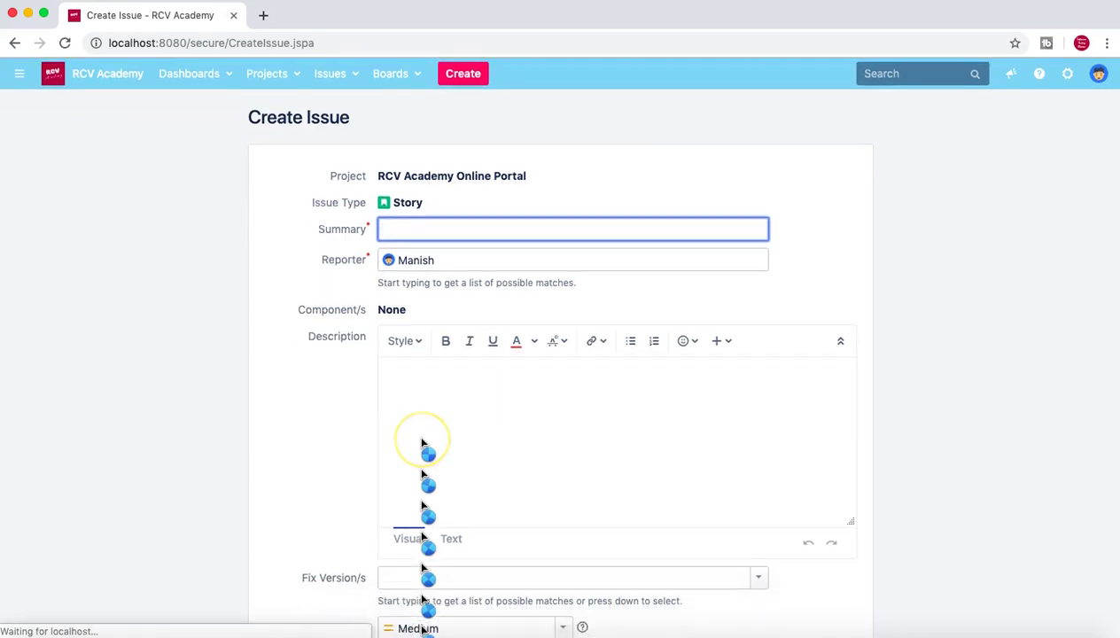
scroll(422, 443, down, 2)
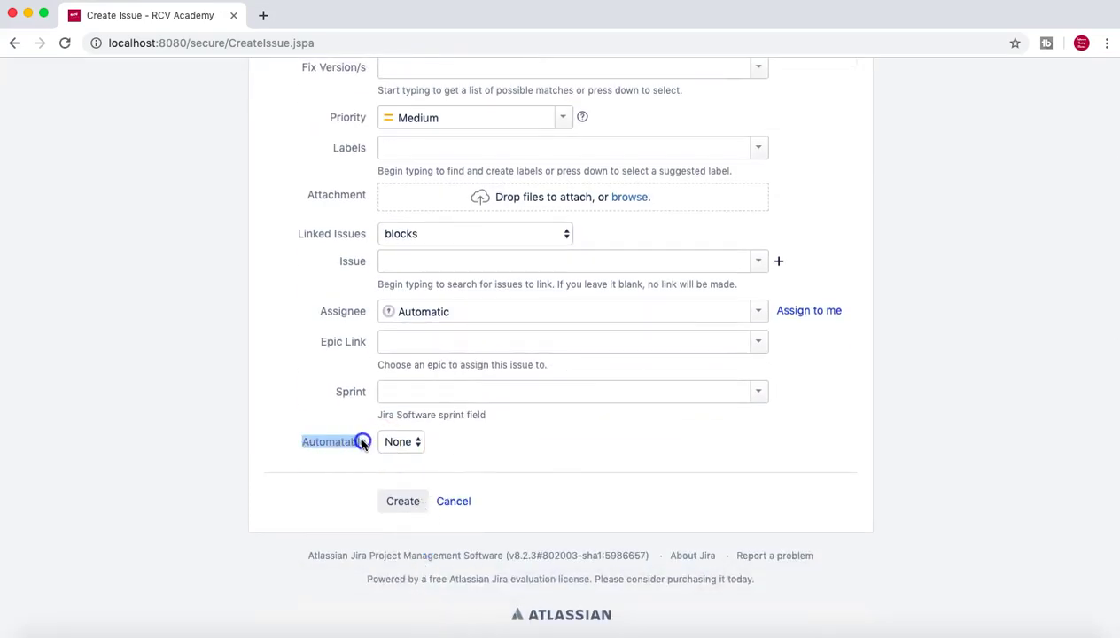
- Try out the Automatable field's options in the Story form by choosing No, and cancel creating the issue
click(416, 443)
click(403, 458)
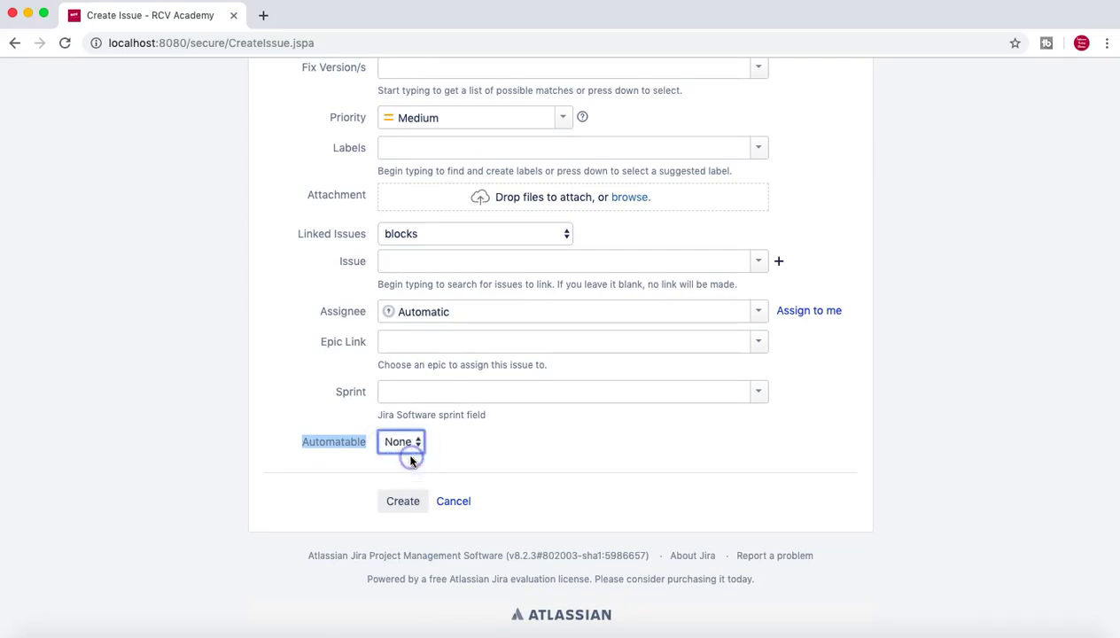
click(407, 446)
click(394, 454)
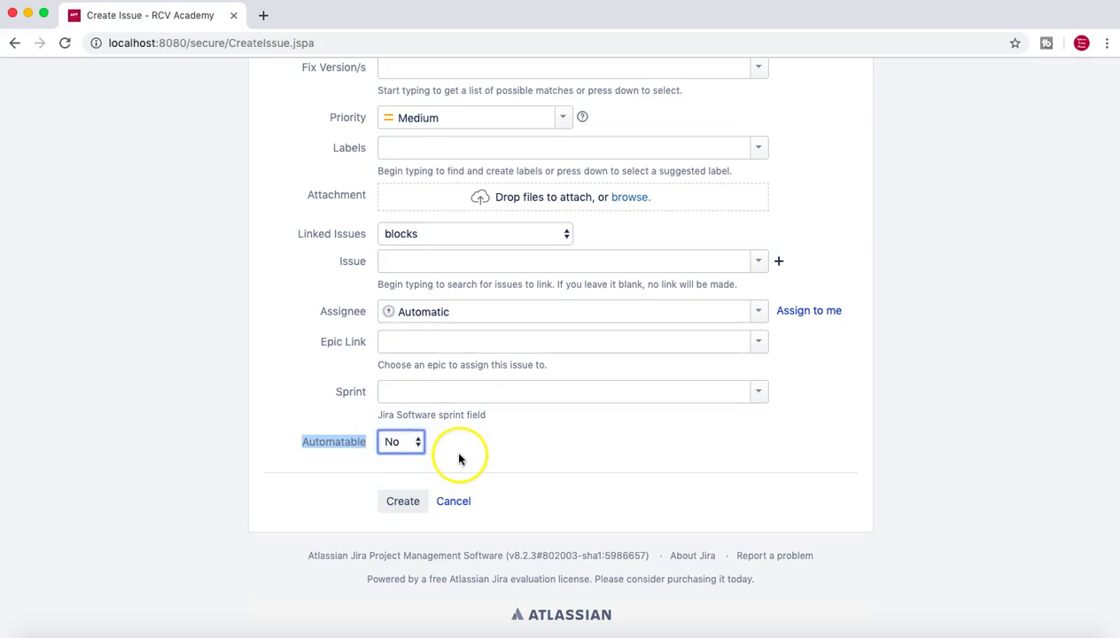
click(453, 500)
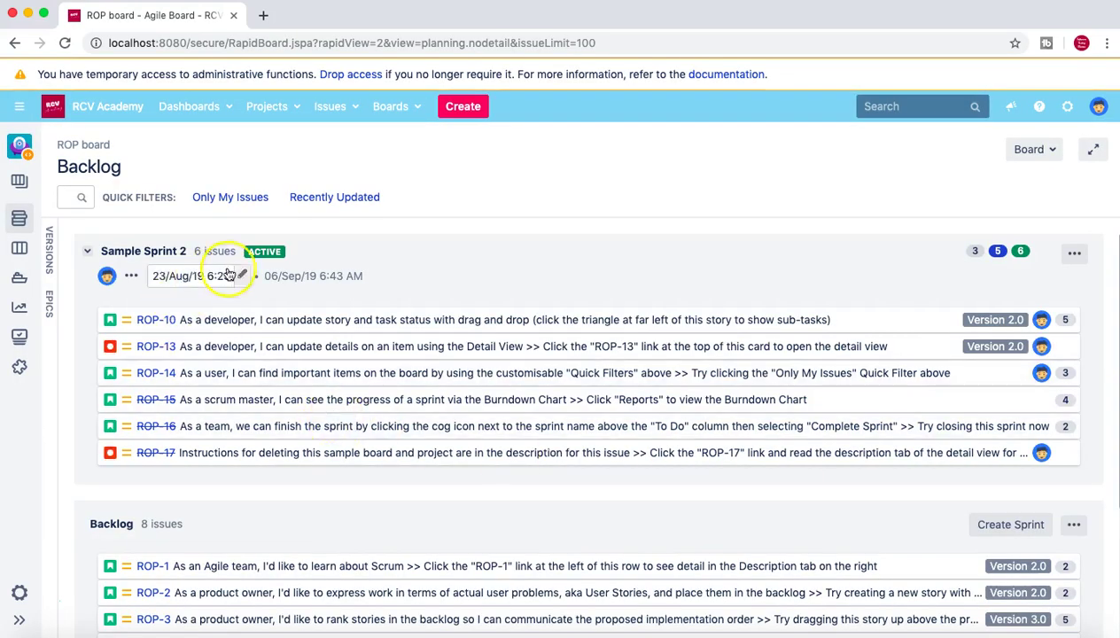
- Check where the Automatable field sits in the Story creation form of RCV Academy Online Portal, and cancel creating the issue
click(461, 110)
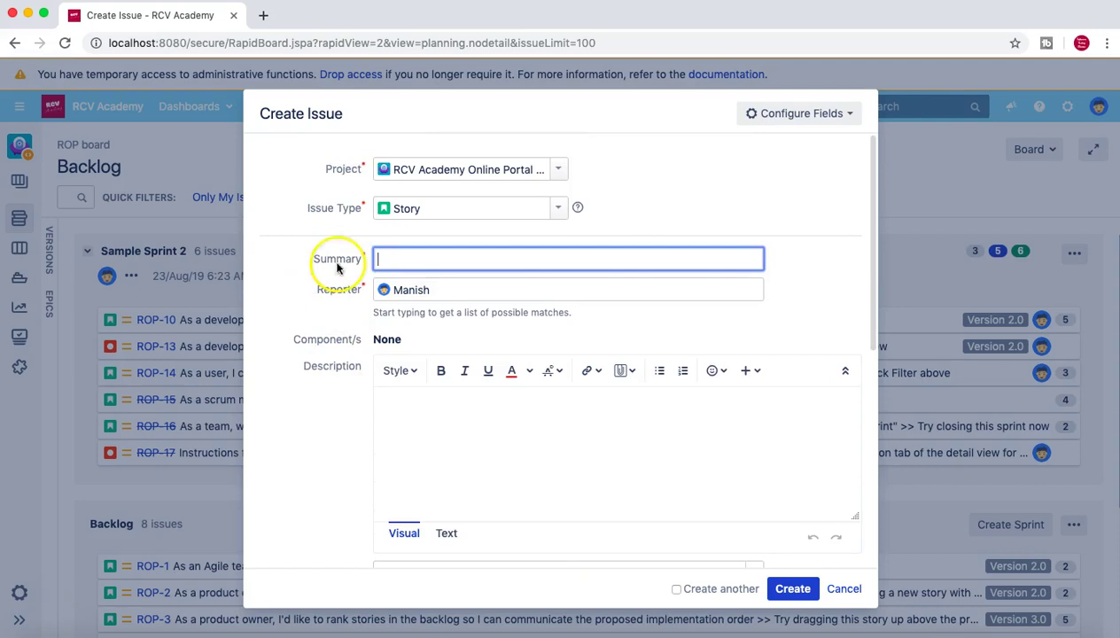
scroll(330, 457, down, 5)
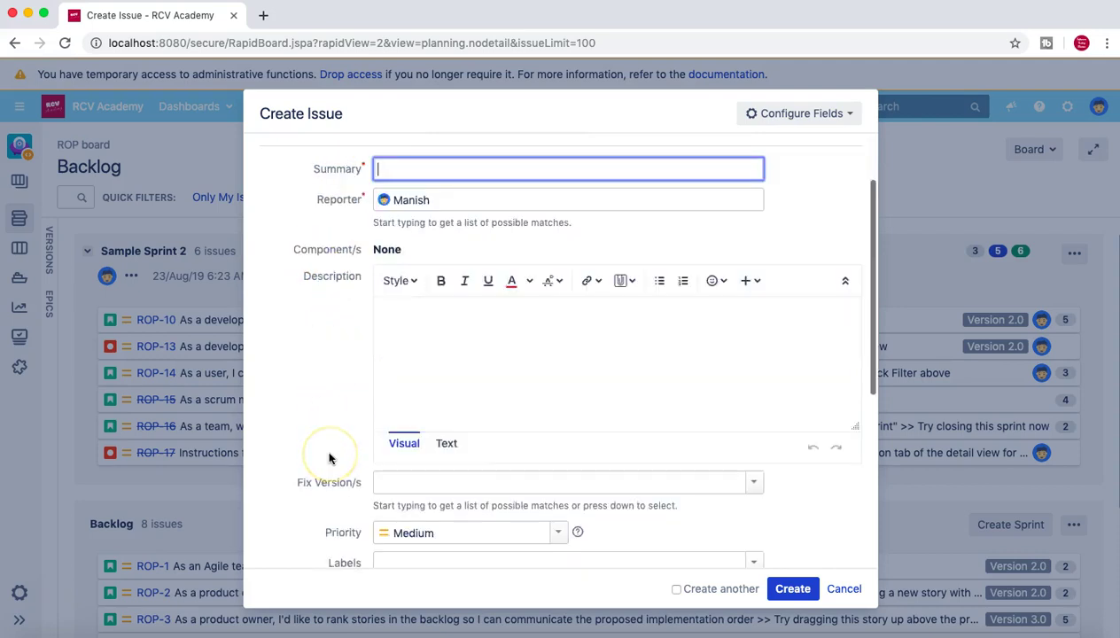
scroll(375, 499, down, 3)
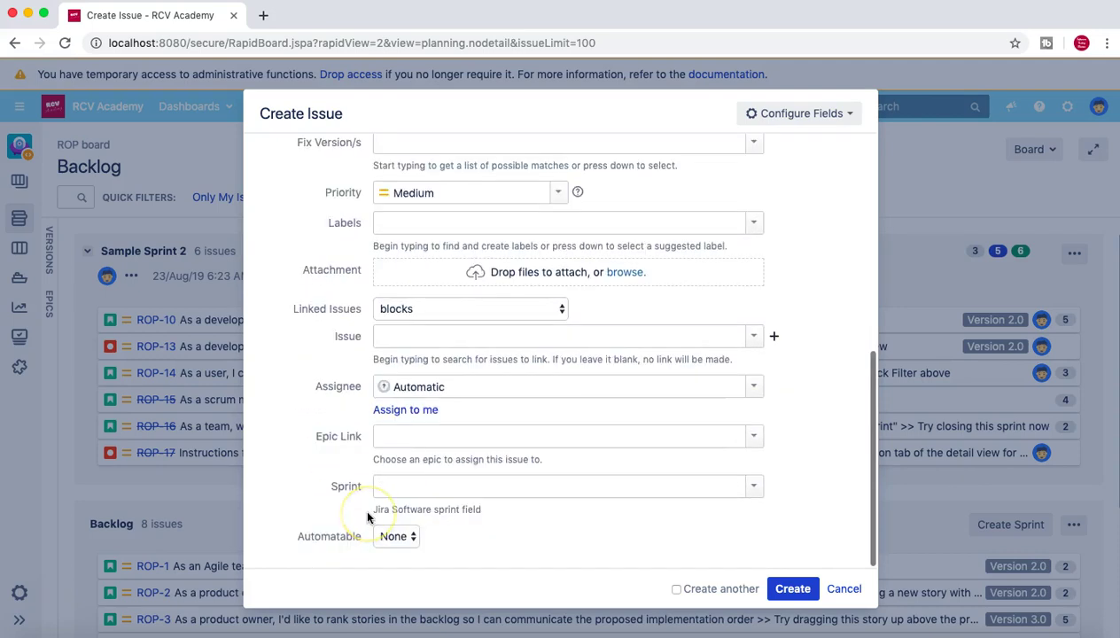
scroll(368, 517, up, 10)
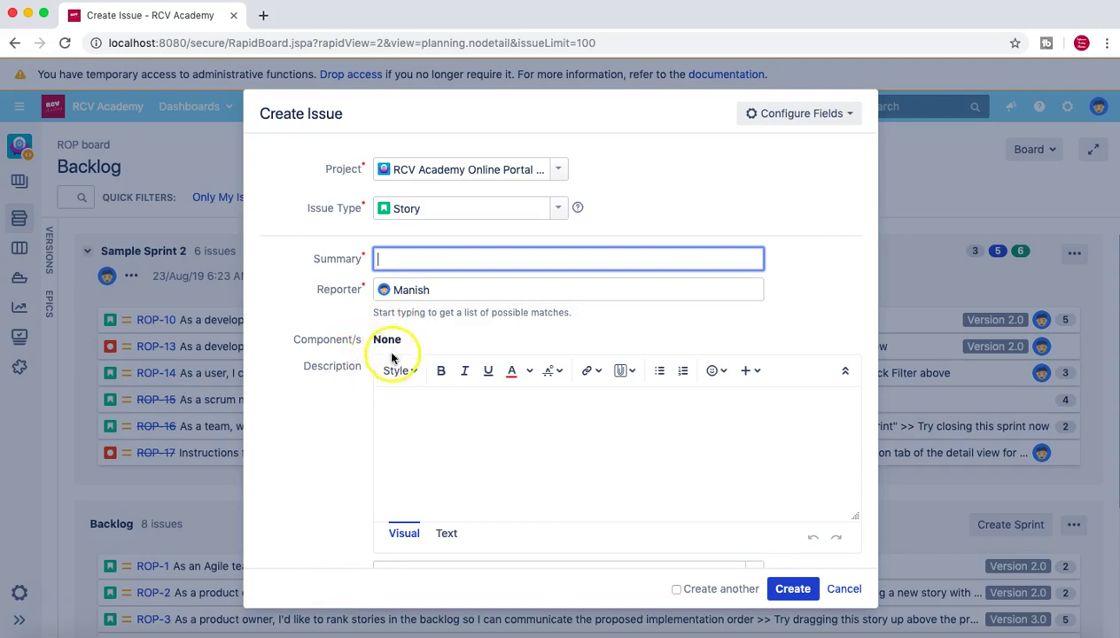
click(845, 591)
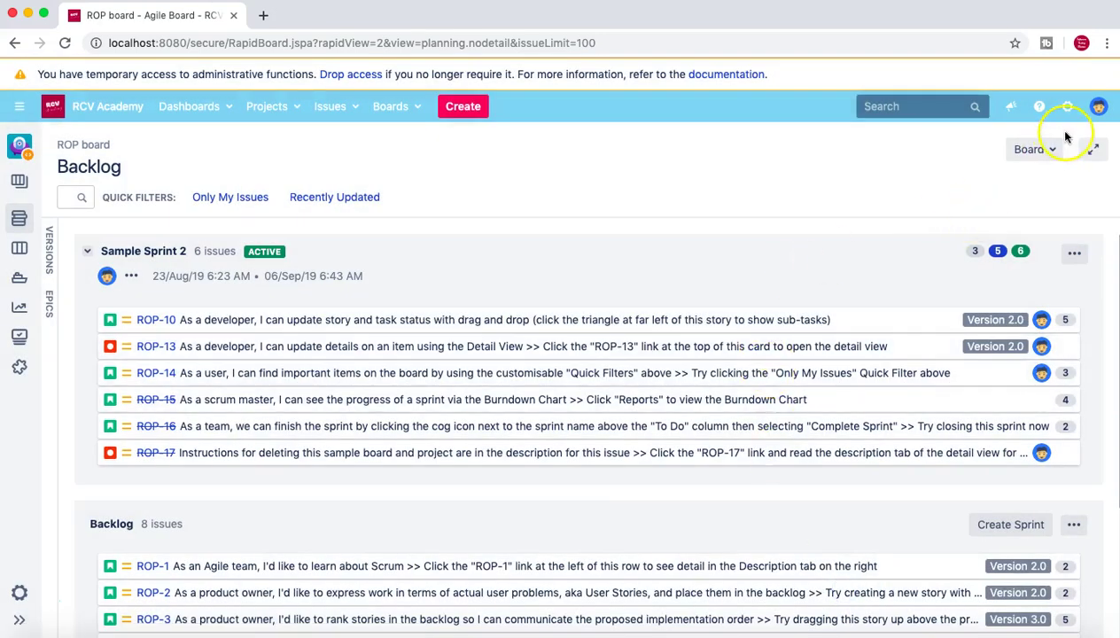
- Go to the custom fields administration page and open the RA: Scrum Bug Screen from the screens using the Automatable field
click(1070, 107)
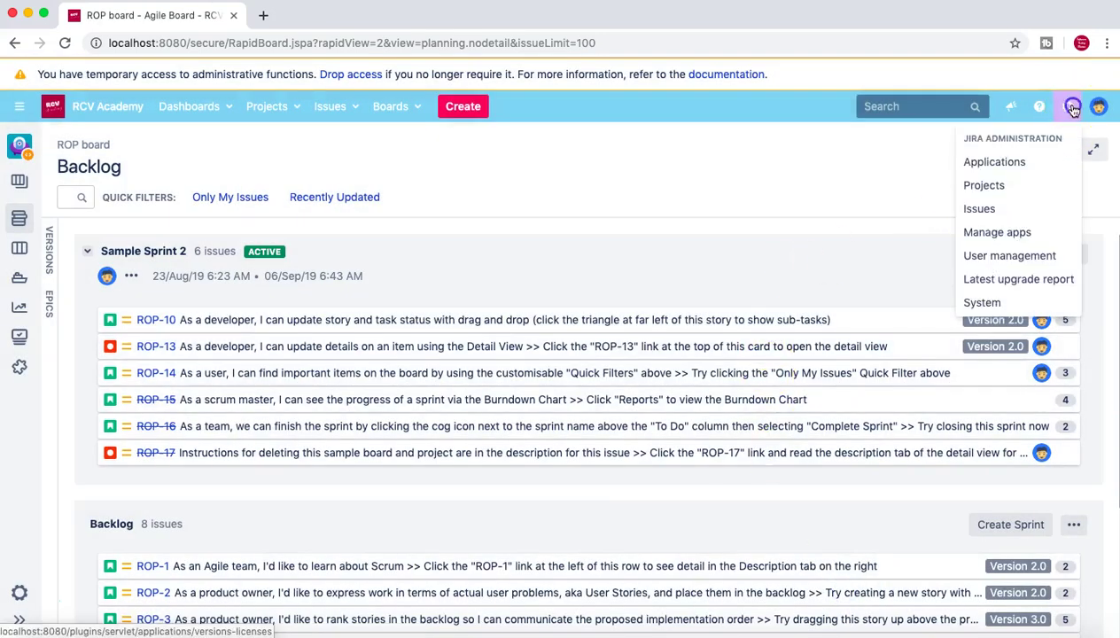
click(1009, 210)
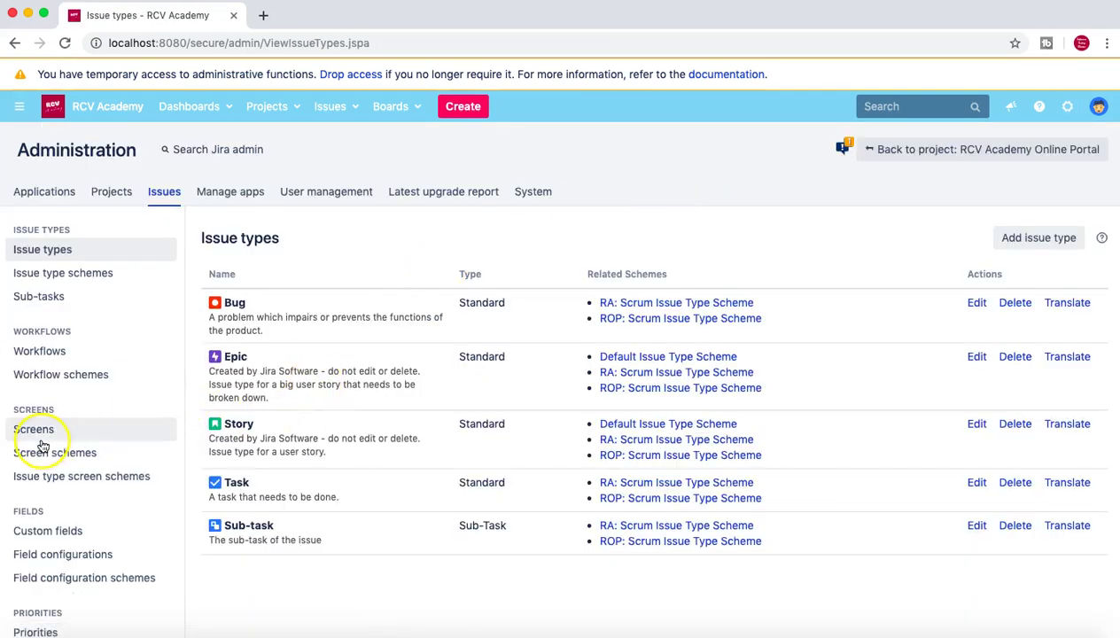
click(48, 531)
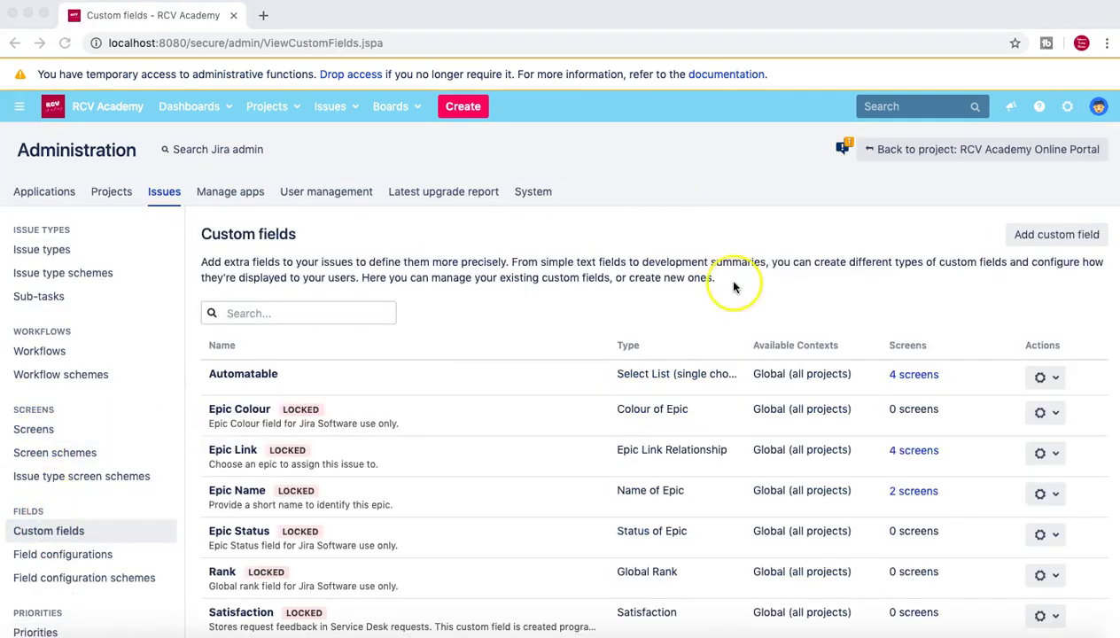
scroll(464, 416, down, 1)
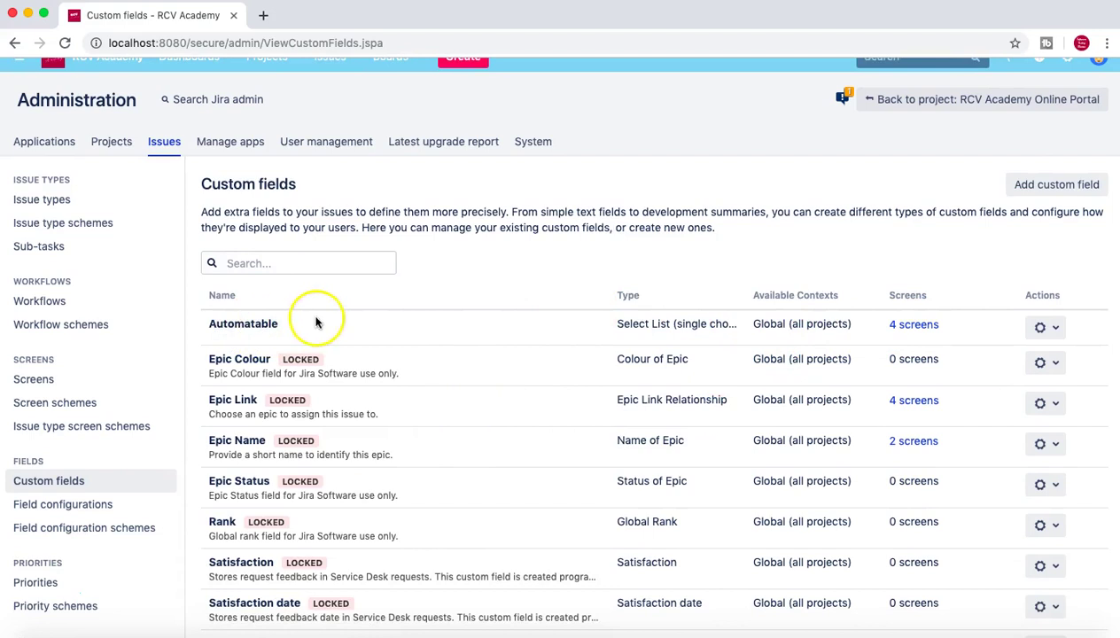
click(918, 331)
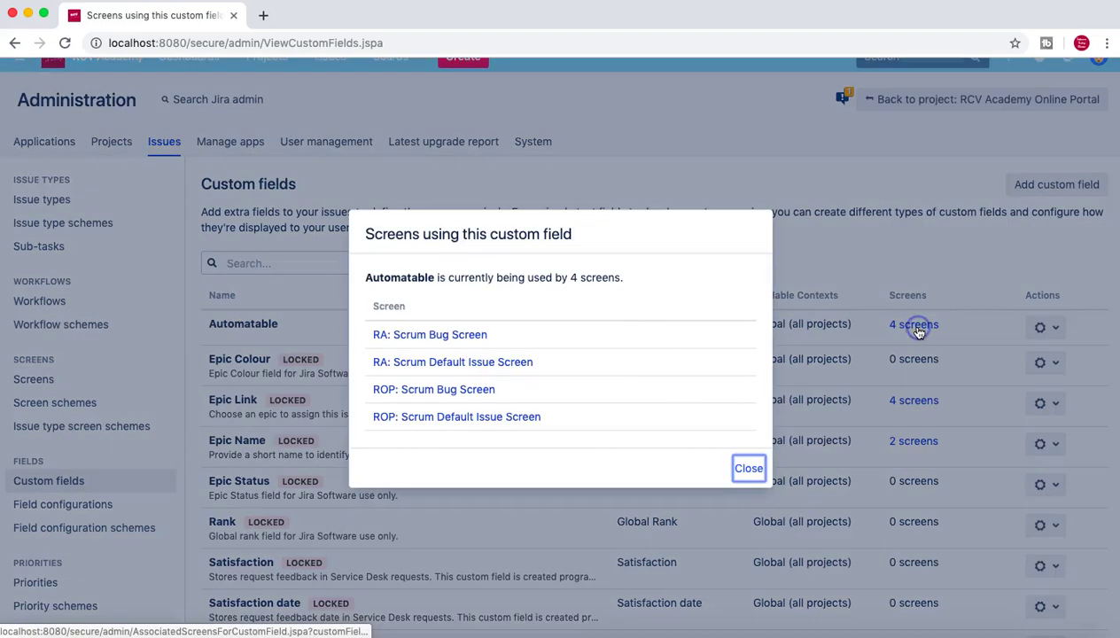
click(437, 338)
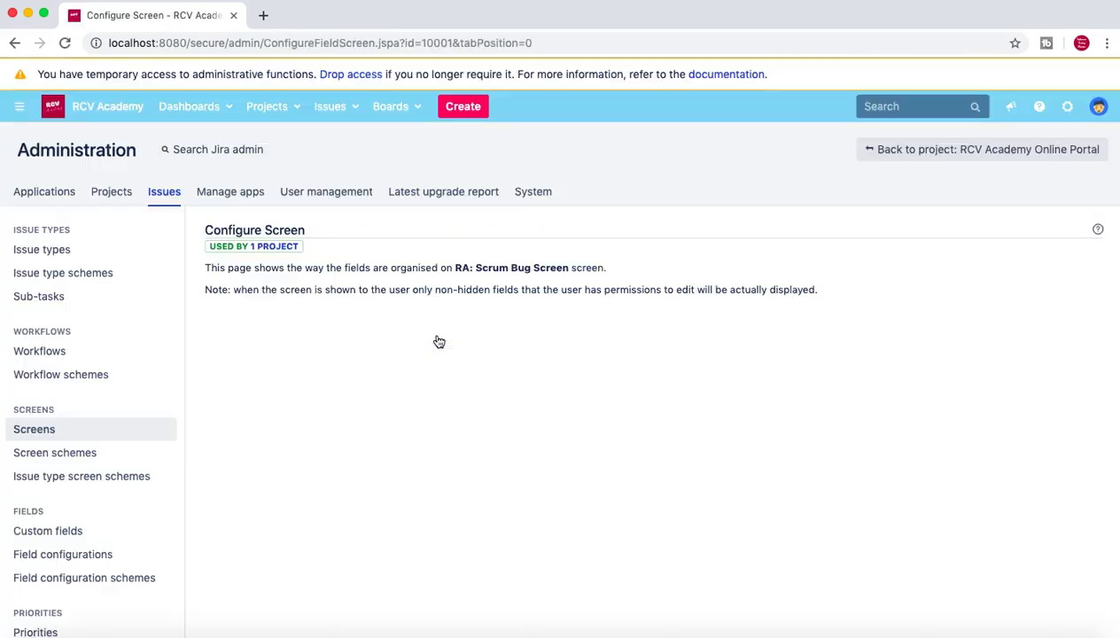
- Look over the screens list, return to the custom fields, and view the field layout of the RA: Scrum Default Issue Screen
click(33, 429)
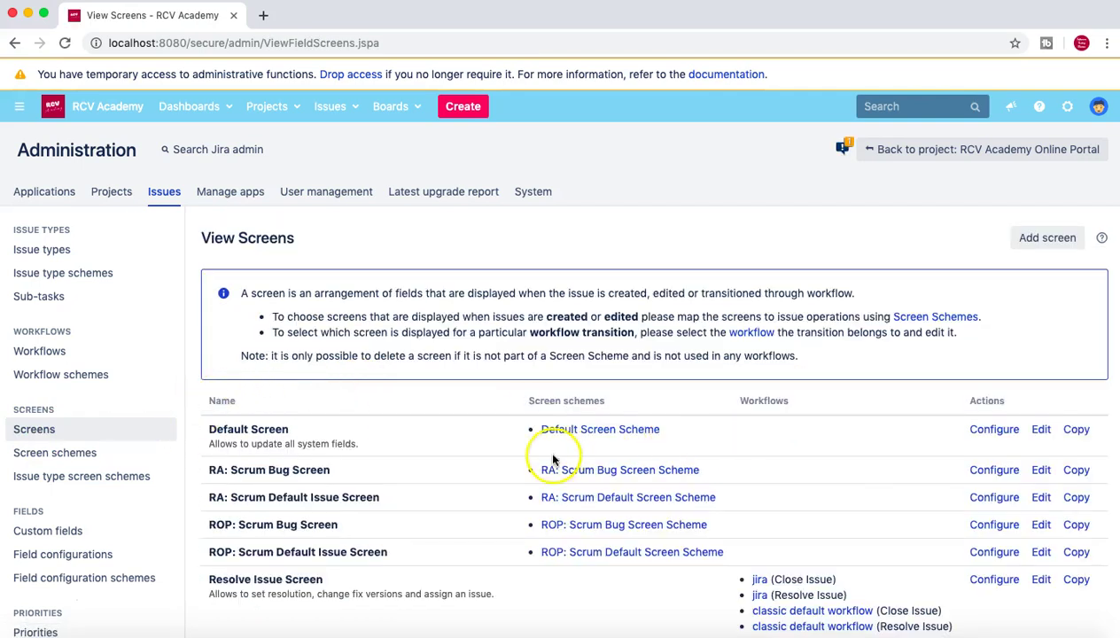
click(64, 531)
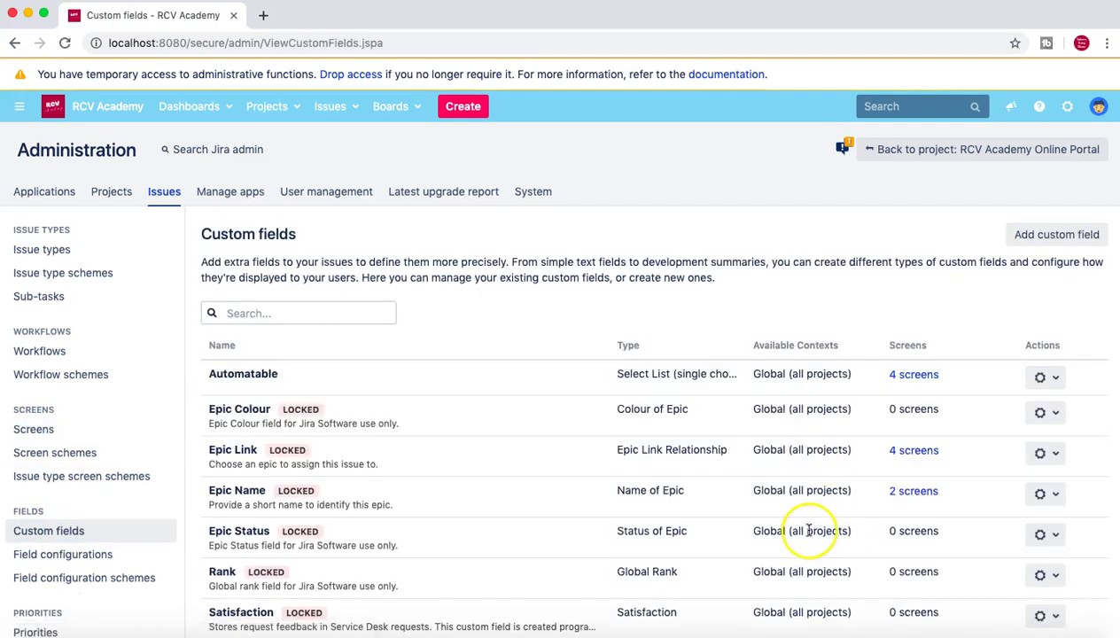
scroll(808, 525, down, 1)
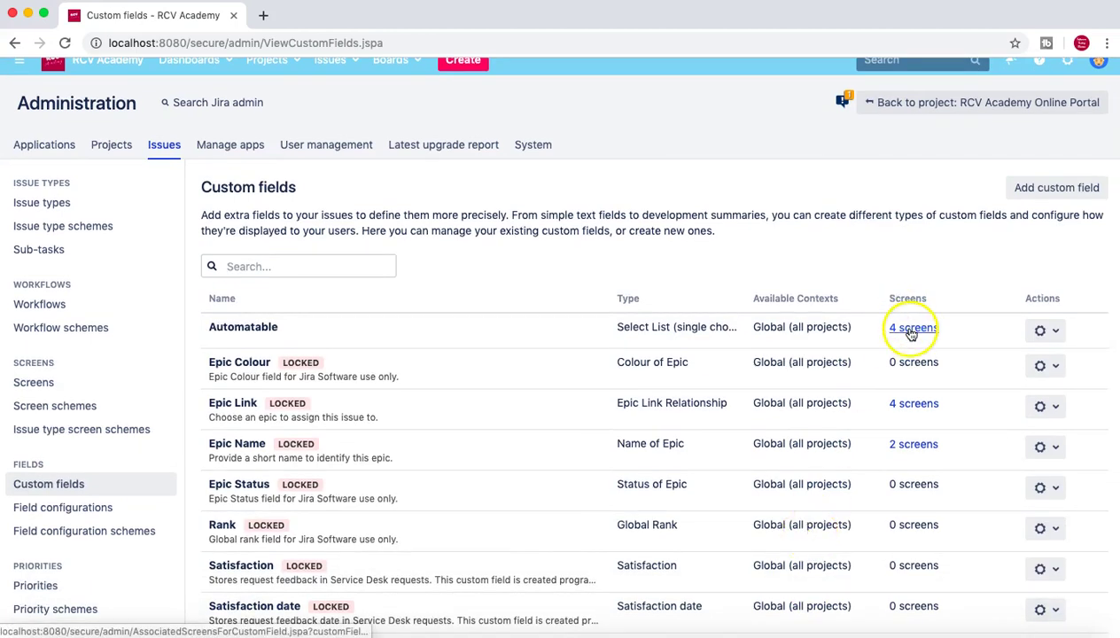
click(915, 405)
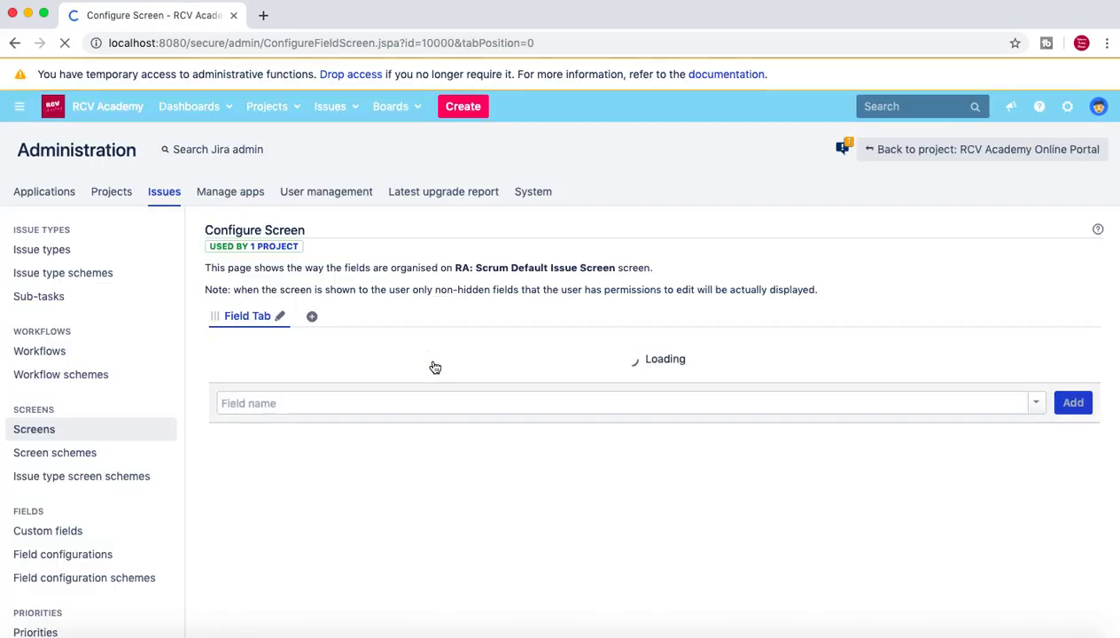
scroll(59, 454, down, 1)
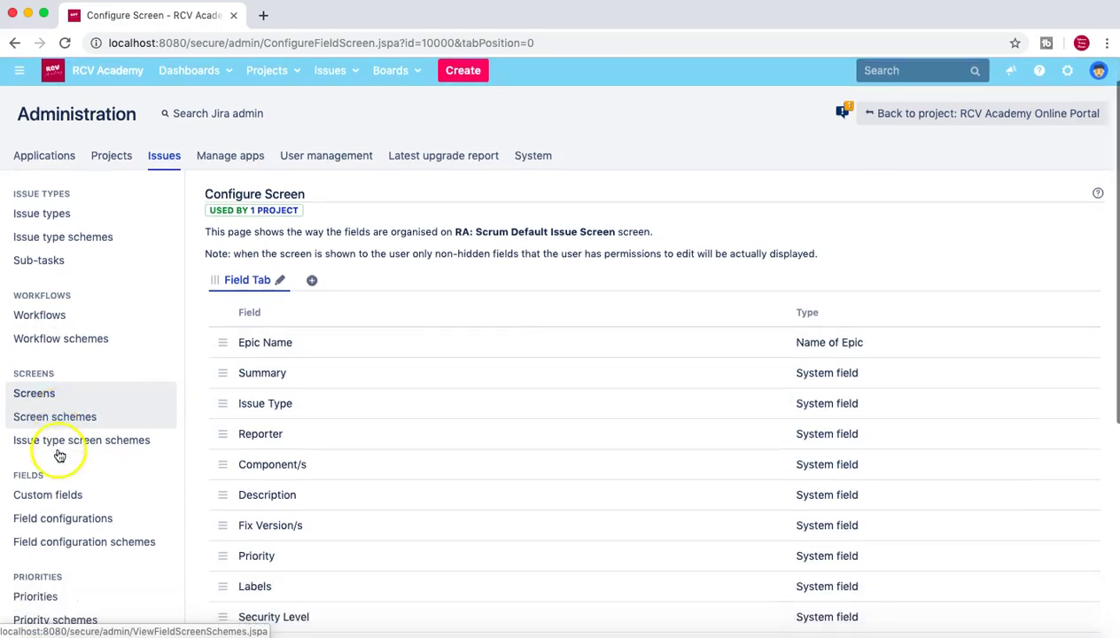
- Open the ROP: Scrum Bug Screen through its screen scheme, and place Automatable directly below Reporter and Description above Component/s
click(52, 399)
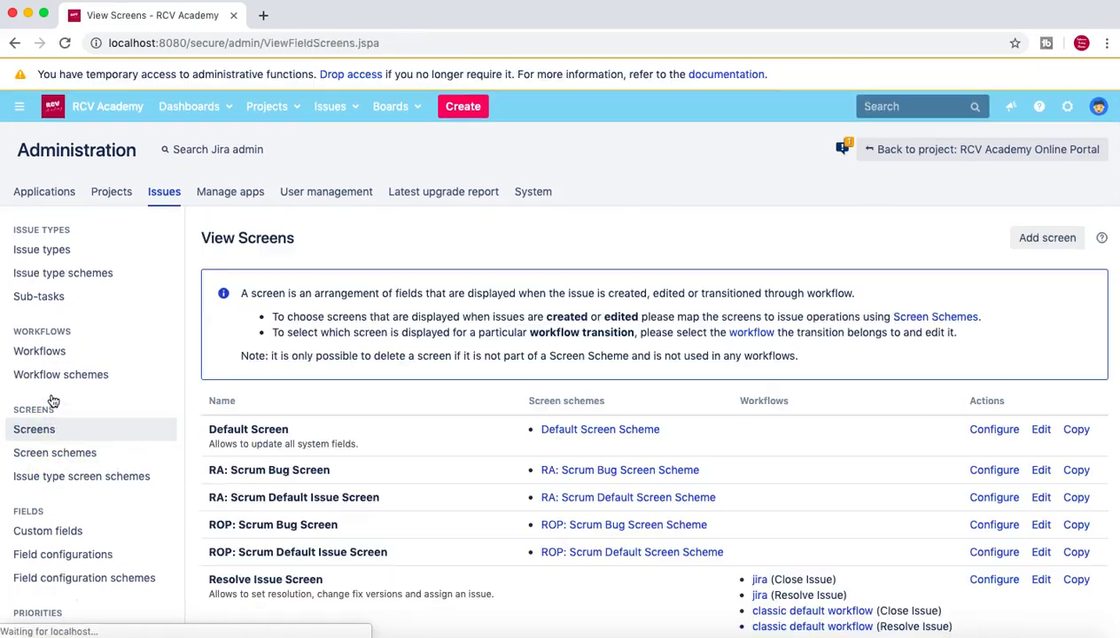
scroll(515, 501, down, 5)
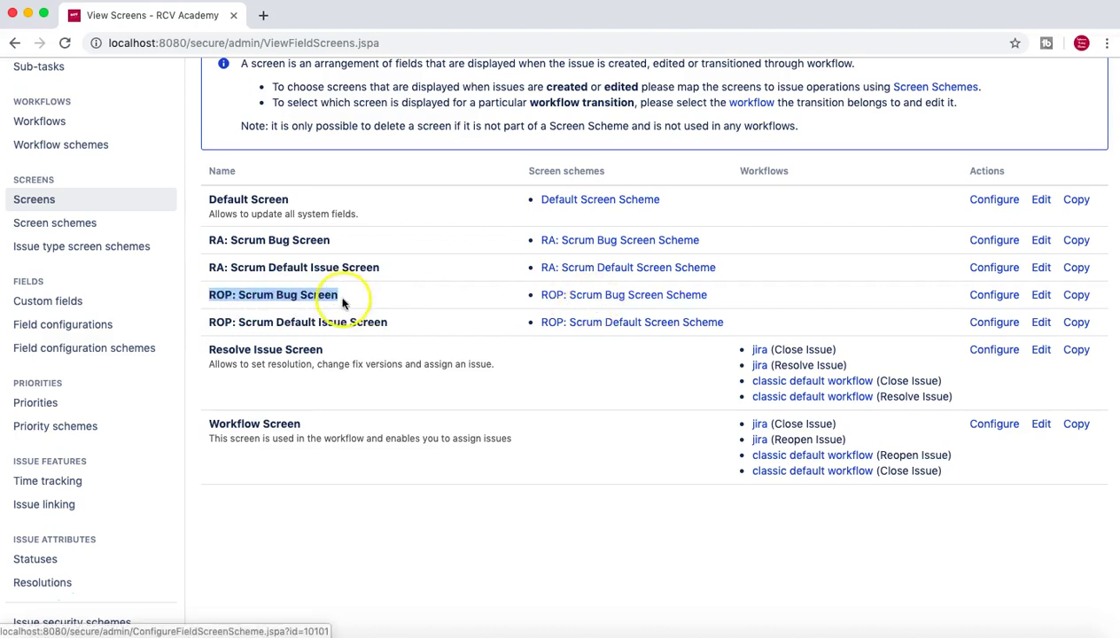
click(631, 297)
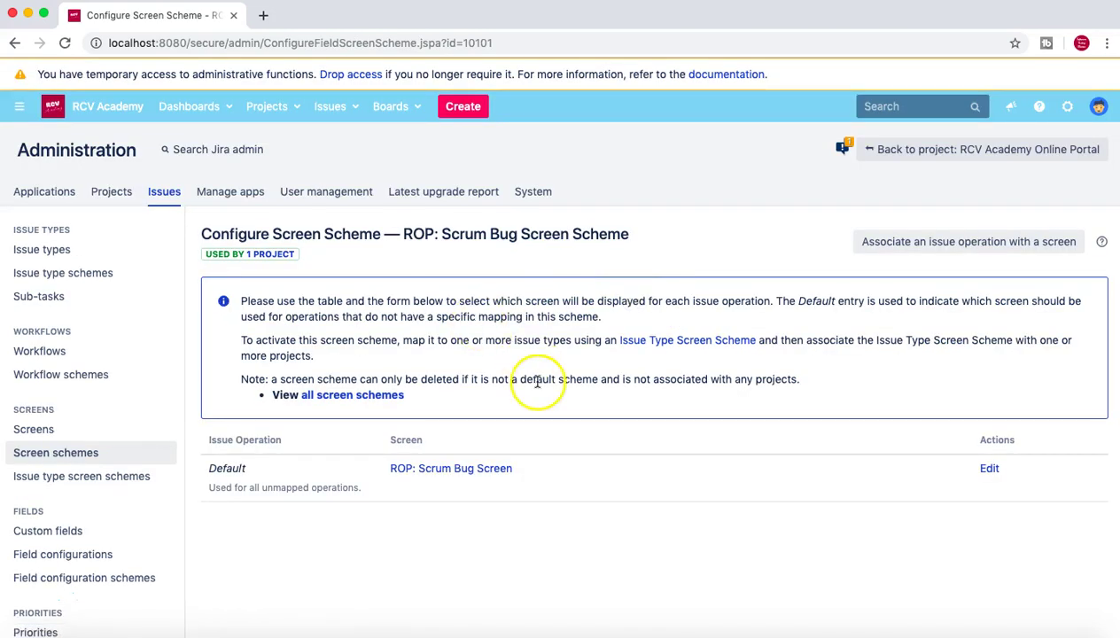
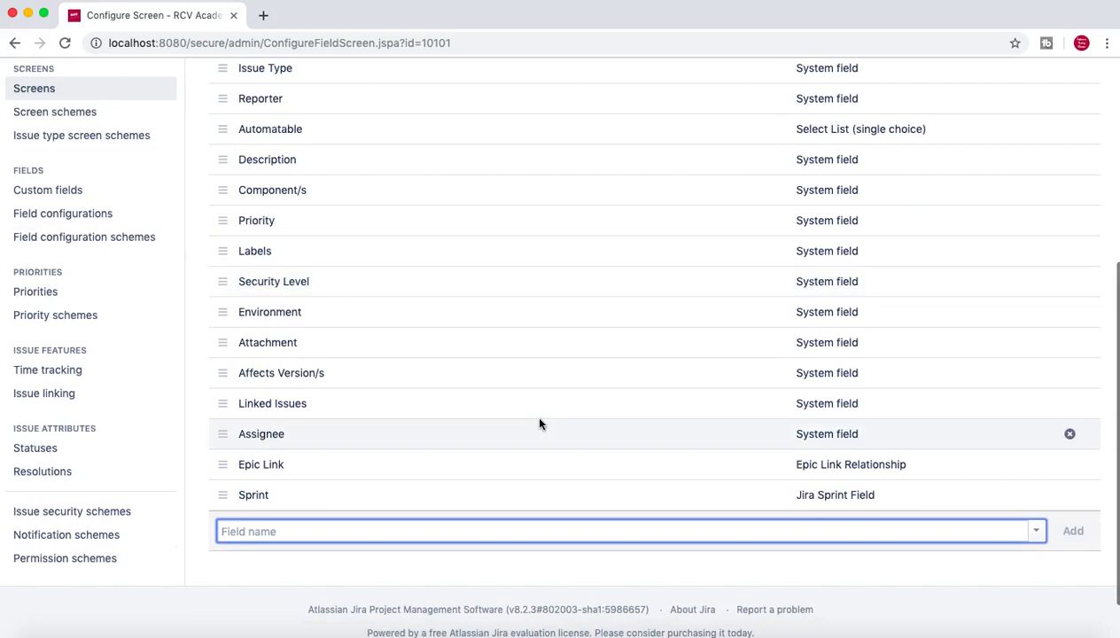
click(329, 310)
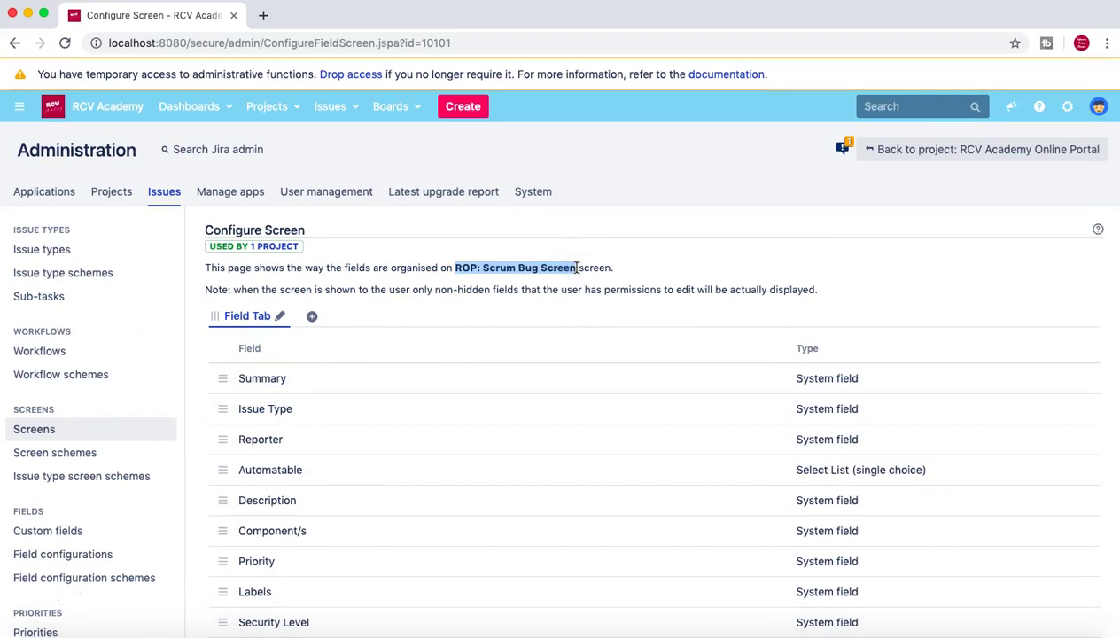
- Return to the RCV Academy Online Portal project and check the order of Component/s, Description and Automatable in its Story creation form
click(915, 150)
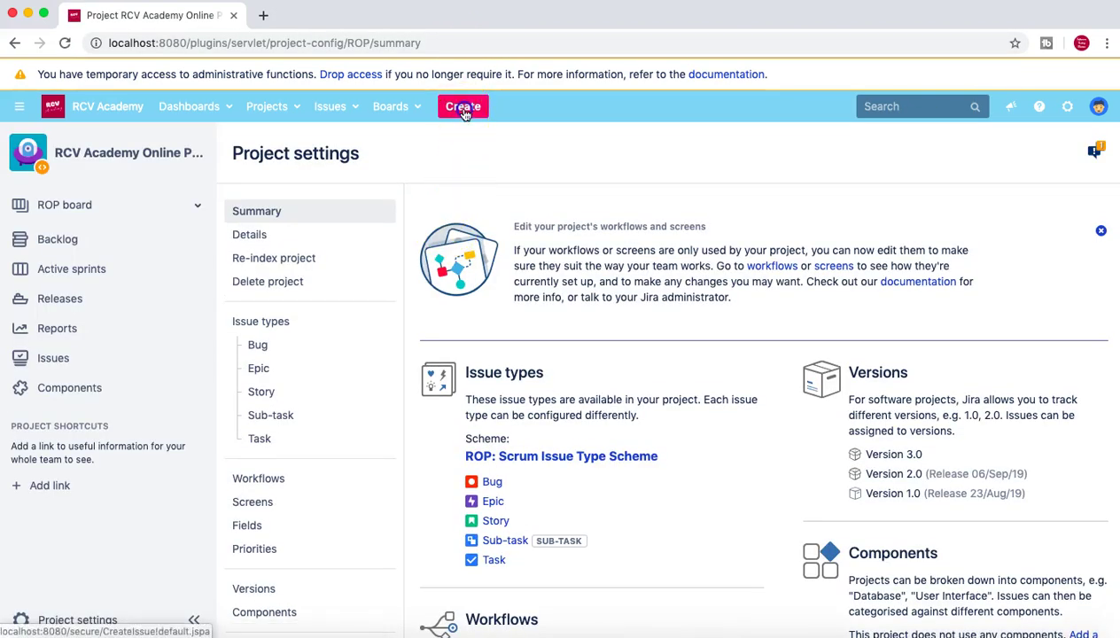
click(464, 108)
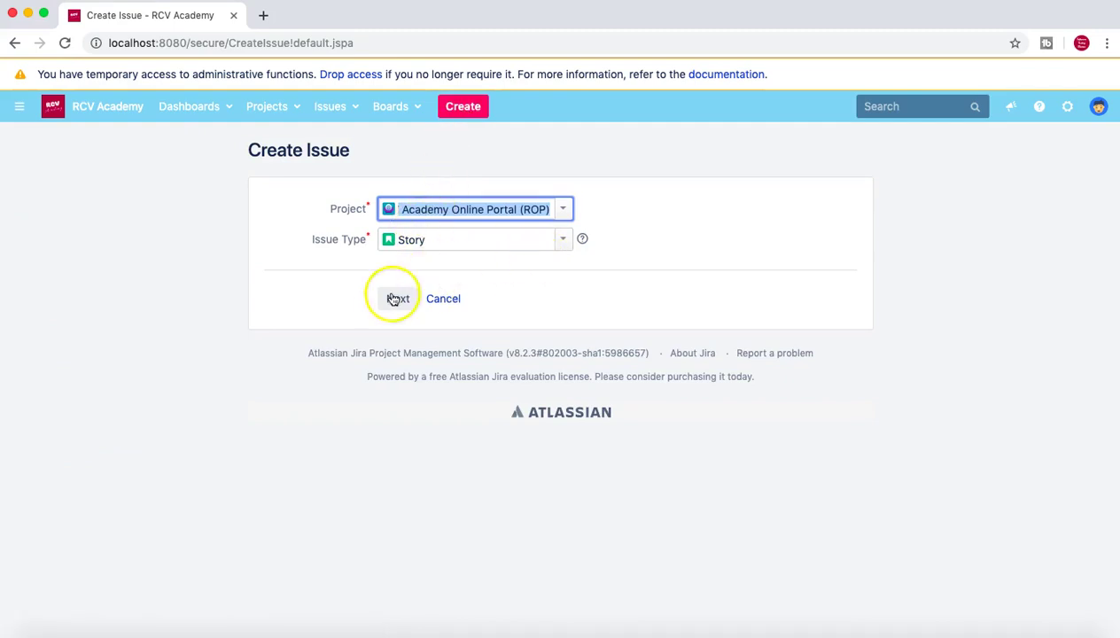
click(397, 302)
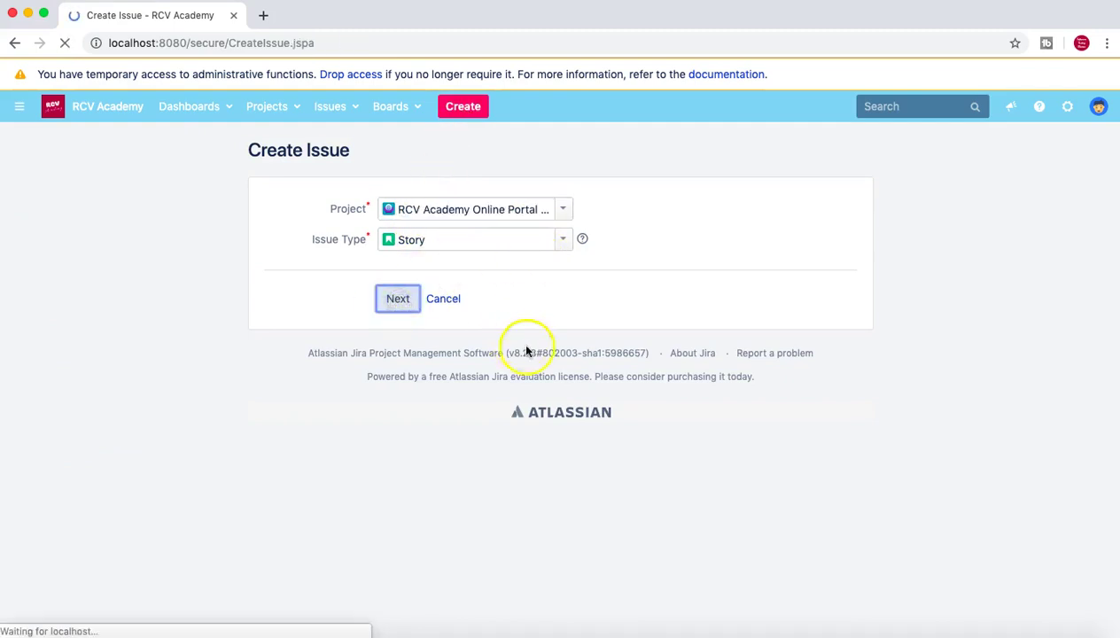
scroll(328, 462, down, 2)
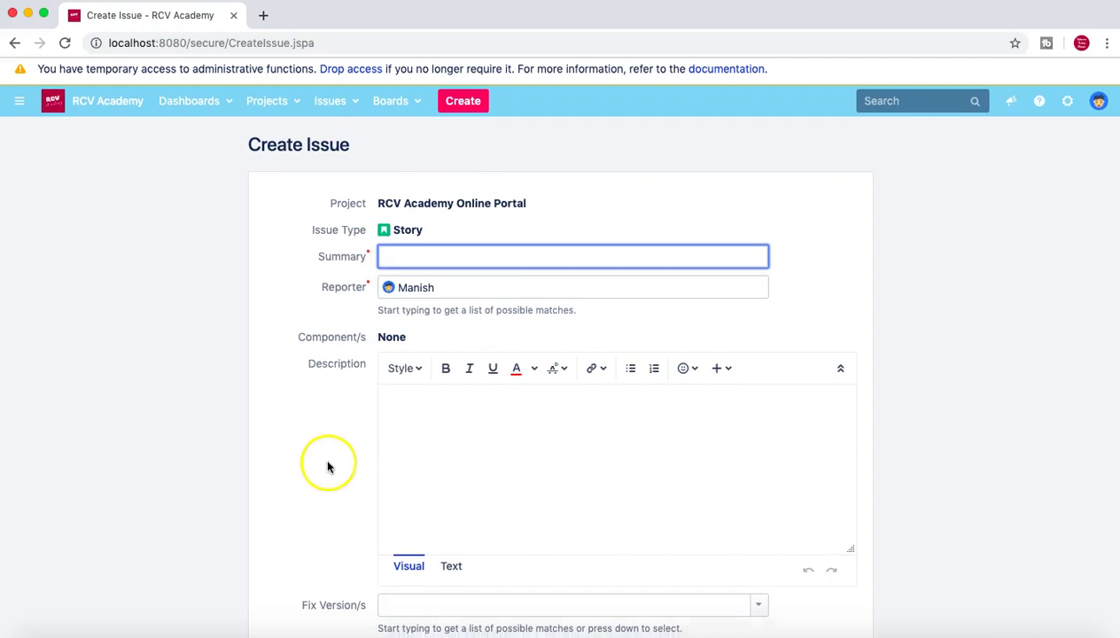
drag(297, 285, 355, 285)
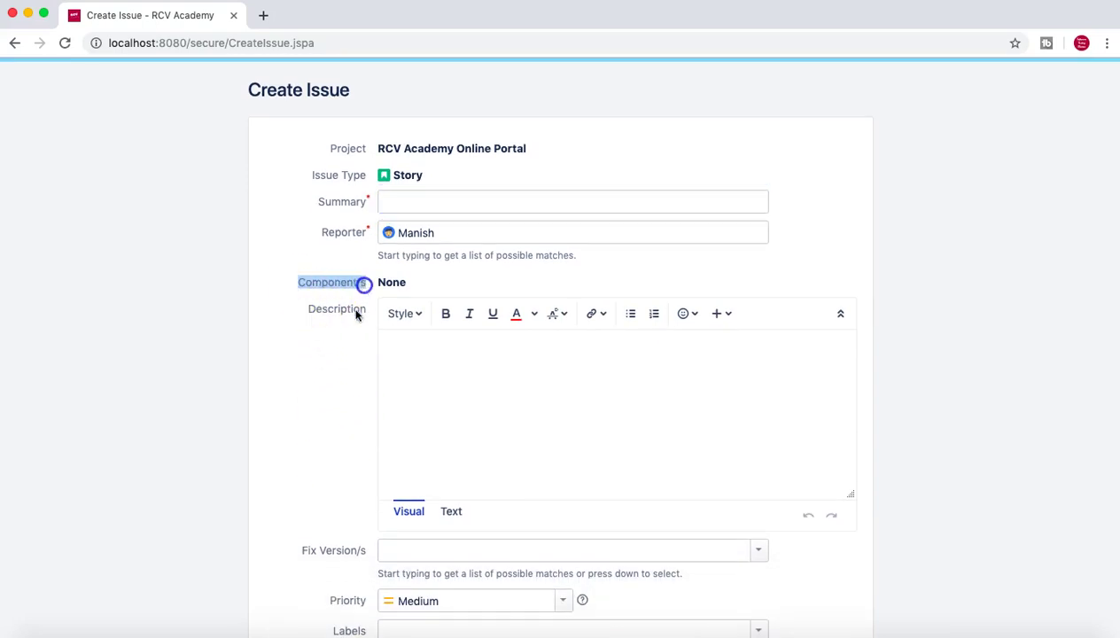
scroll(341, 426, down, 10)
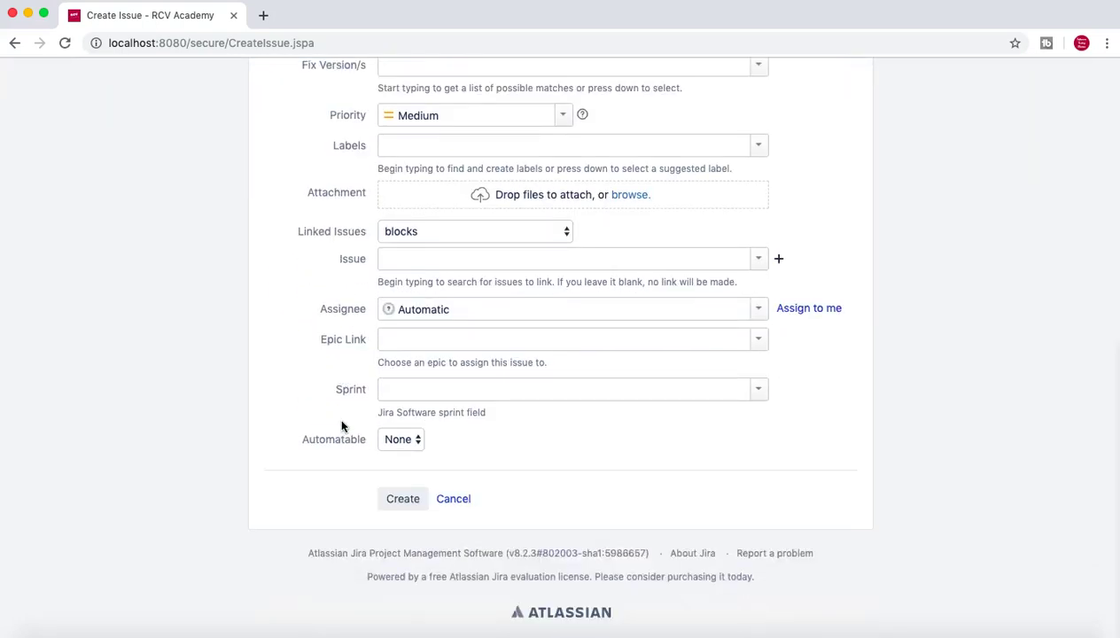
click(305, 444)
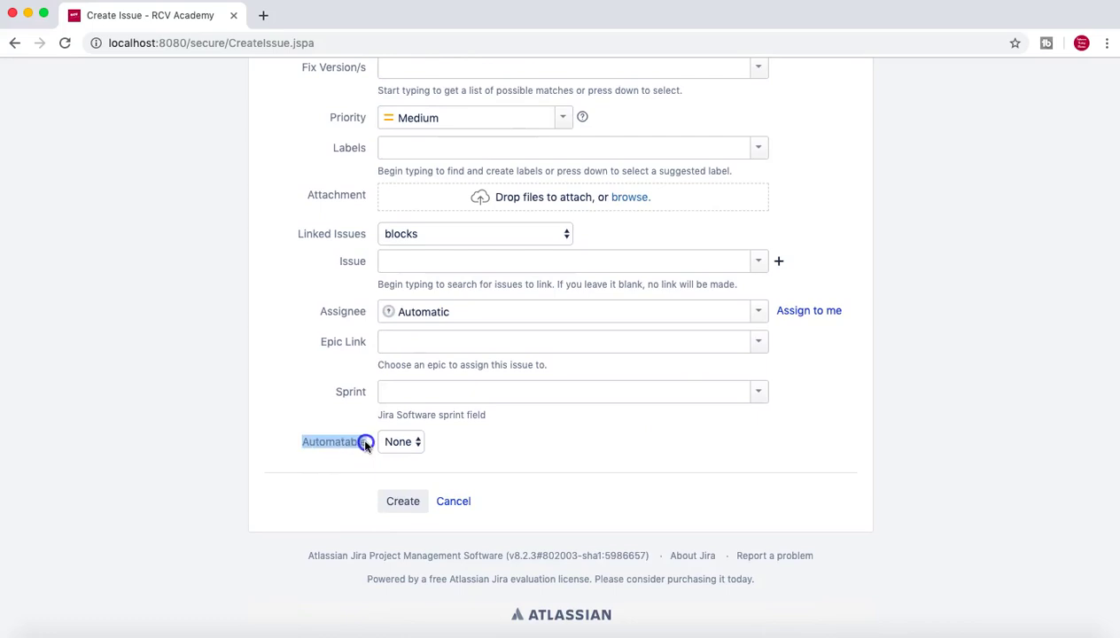
scroll(343, 365, up, 10)
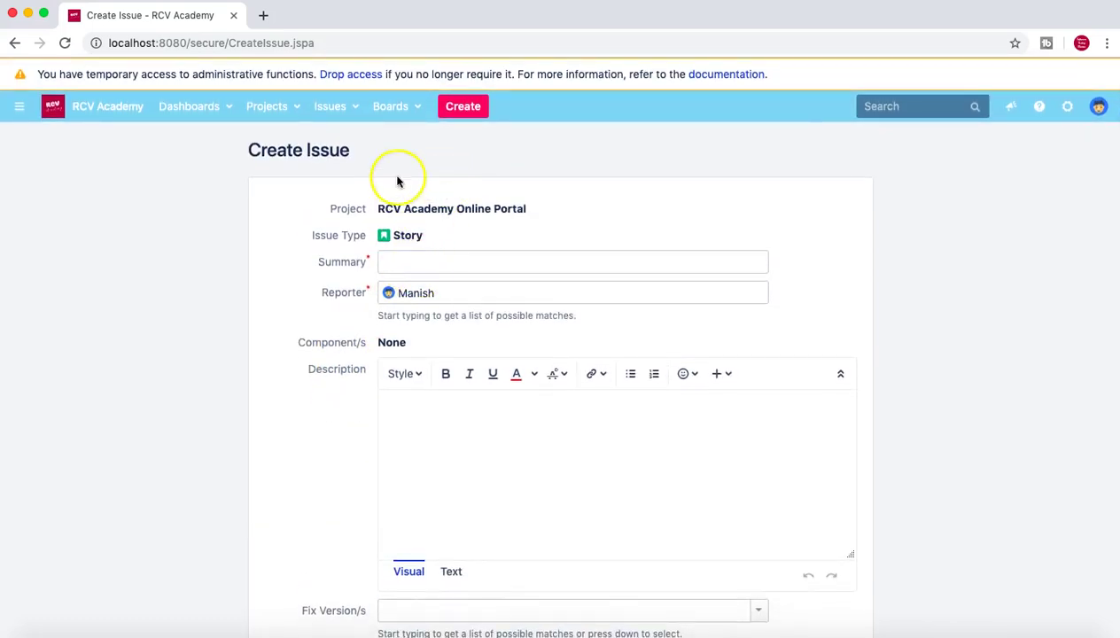
- Open the issue creation form with issue type Bug and check the order of the Automatable, Description and Component/s fields
click(469, 108)
click(554, 211)
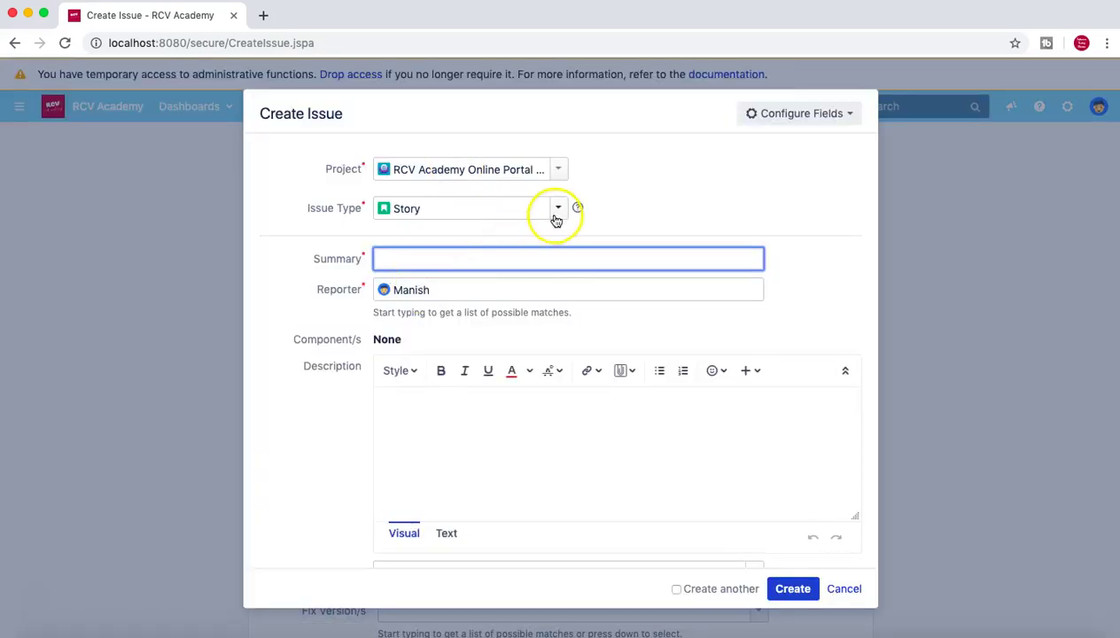
click(437, 254)
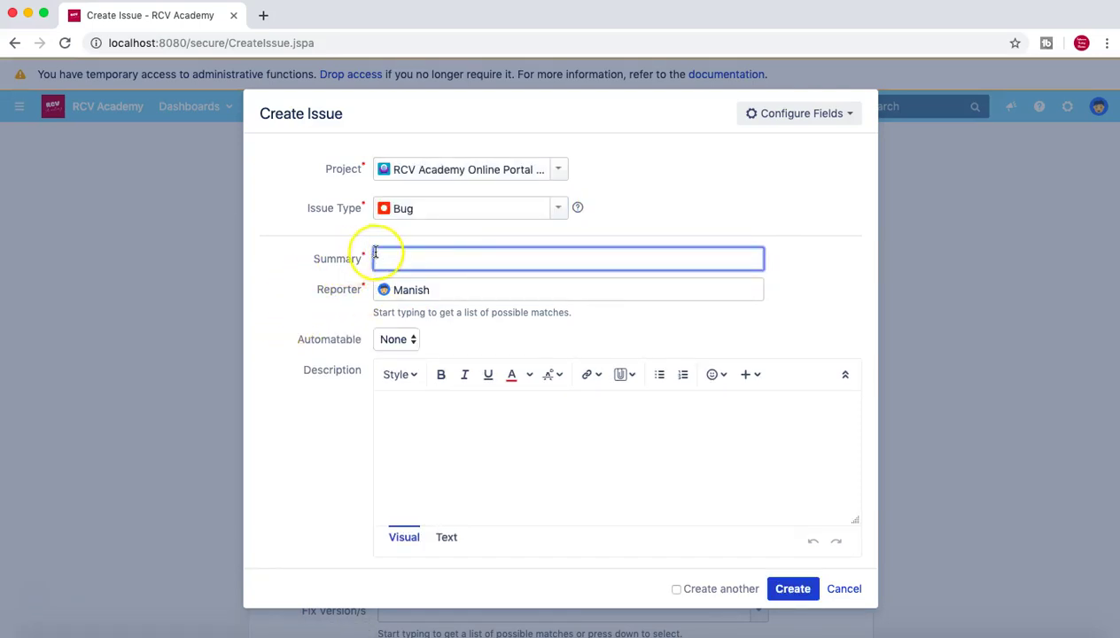
drag(299, 341, 356, 373)
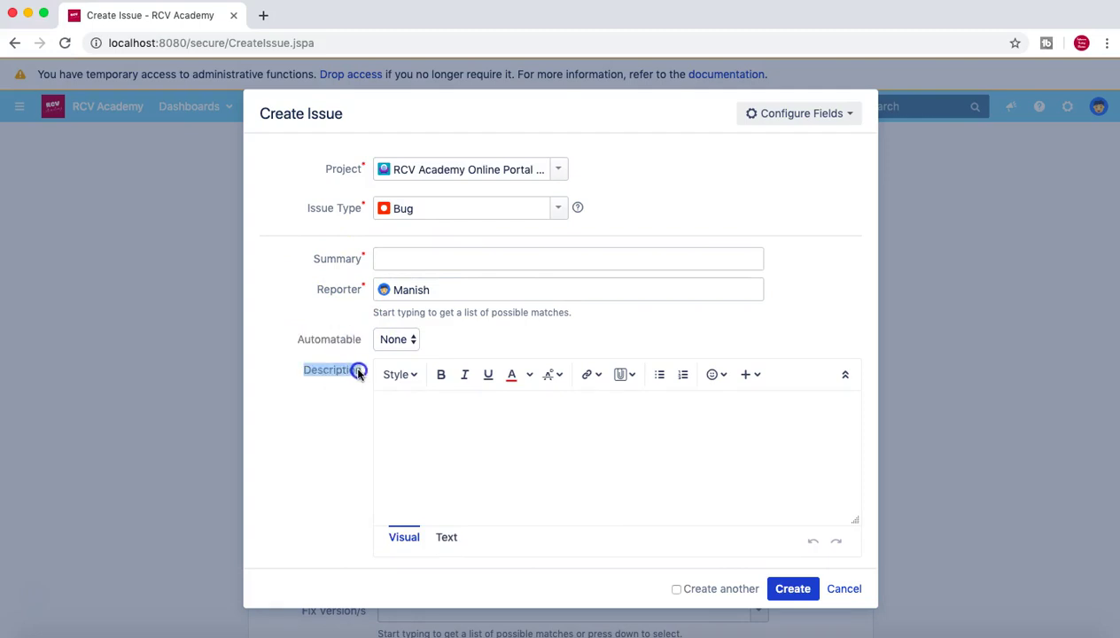
scroll(295, 426, down, 5)
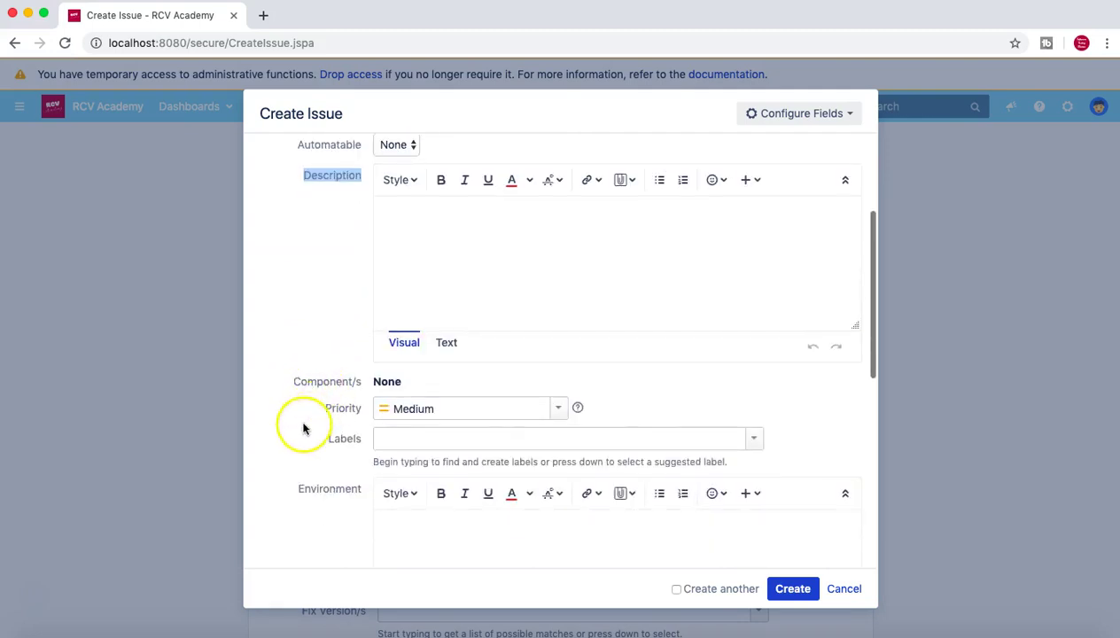
scroll(295, 425, down, 1)
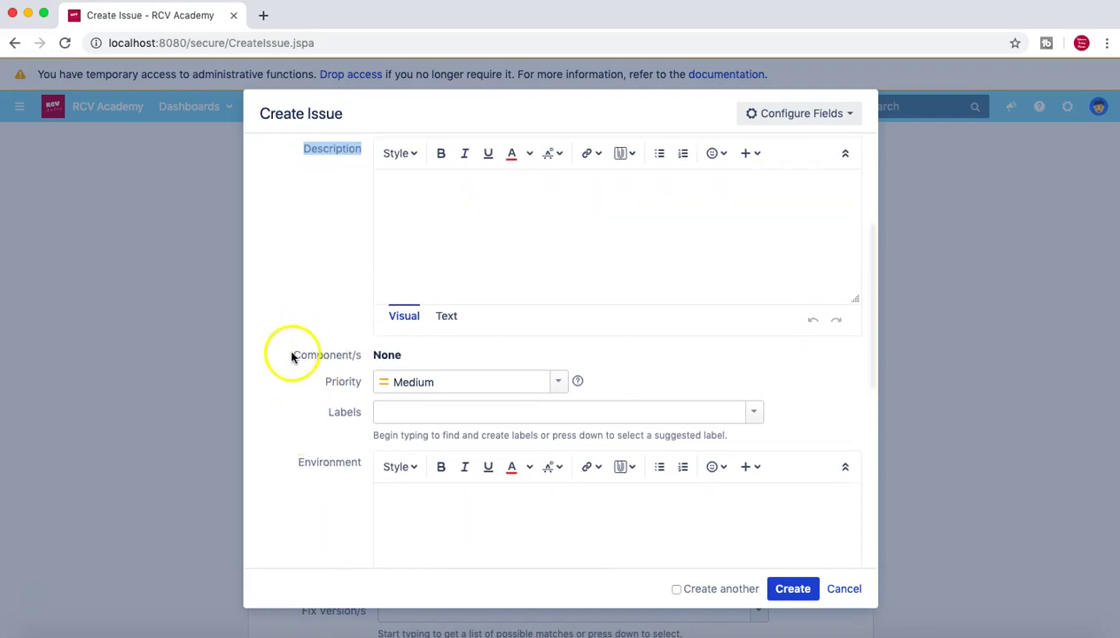
drag(292, 357, 350, 356)
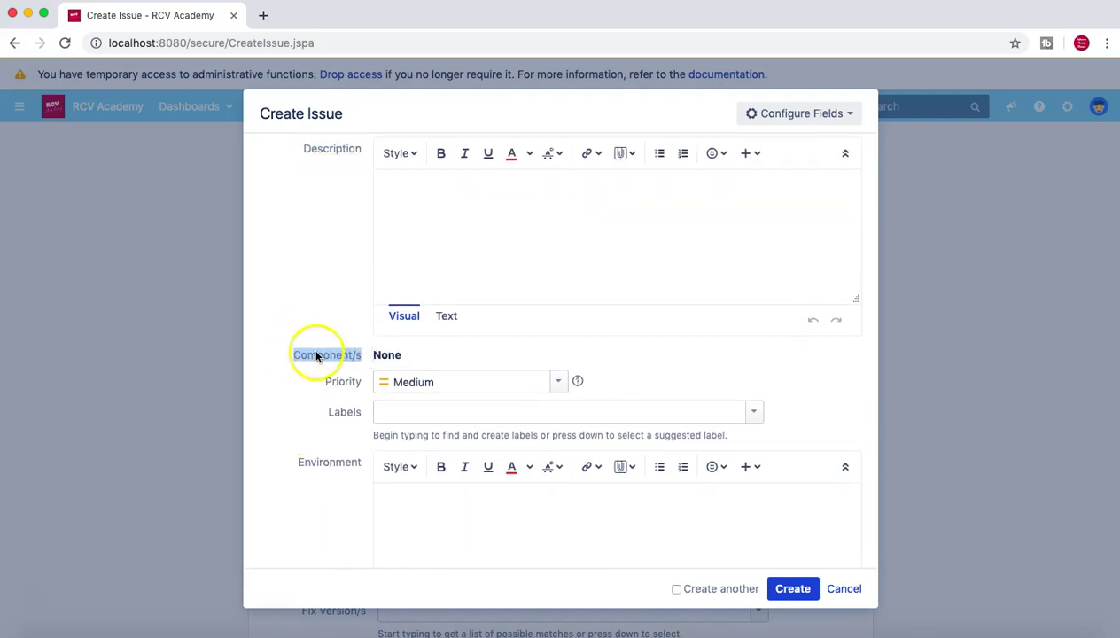
- Look over the remaining fields and available issue types in the Bug creation form, and close the form without creating an issue
scroll(319, 354, up, 2)
scroll(317, 352, down, 4)
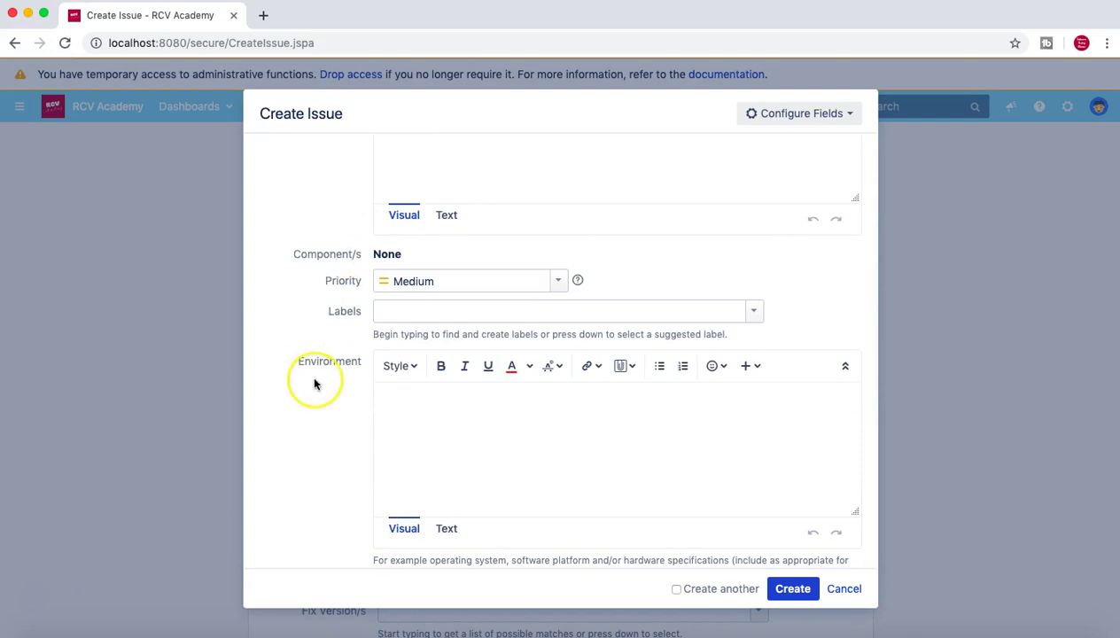
scroll(315, 383, down, 10)
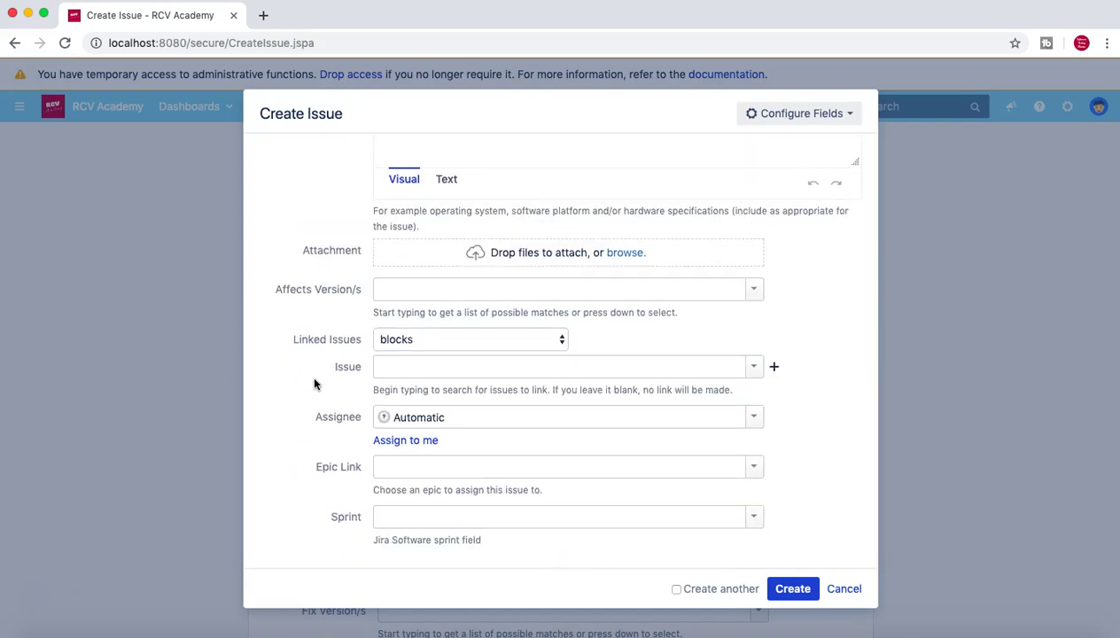
scroll(314, 383, up, 10)
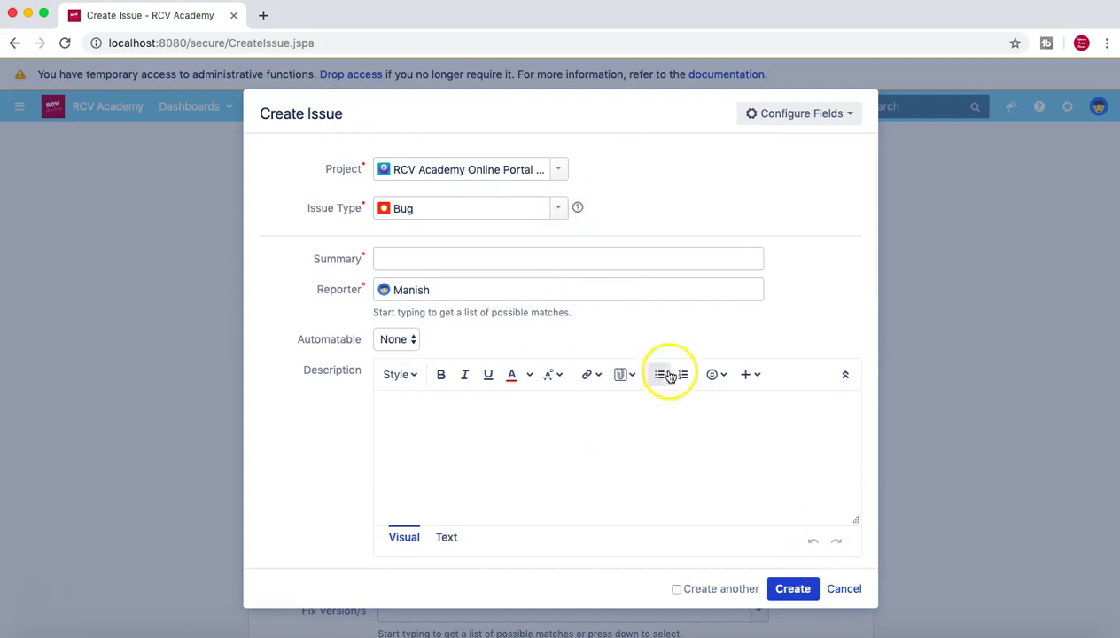
click(558, 212)
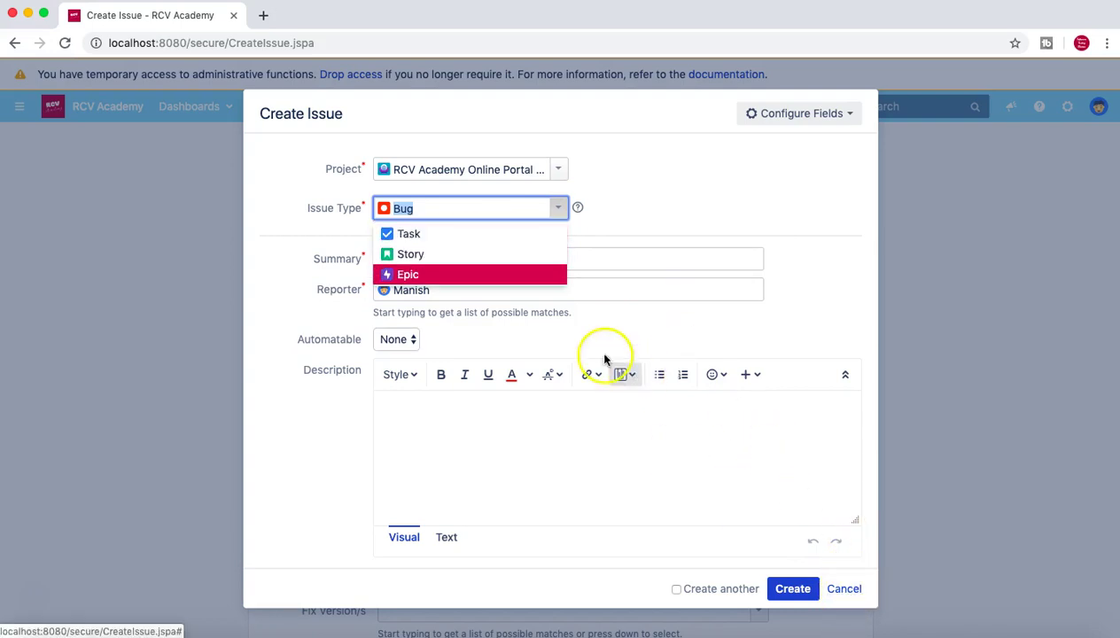
click(844, 592)
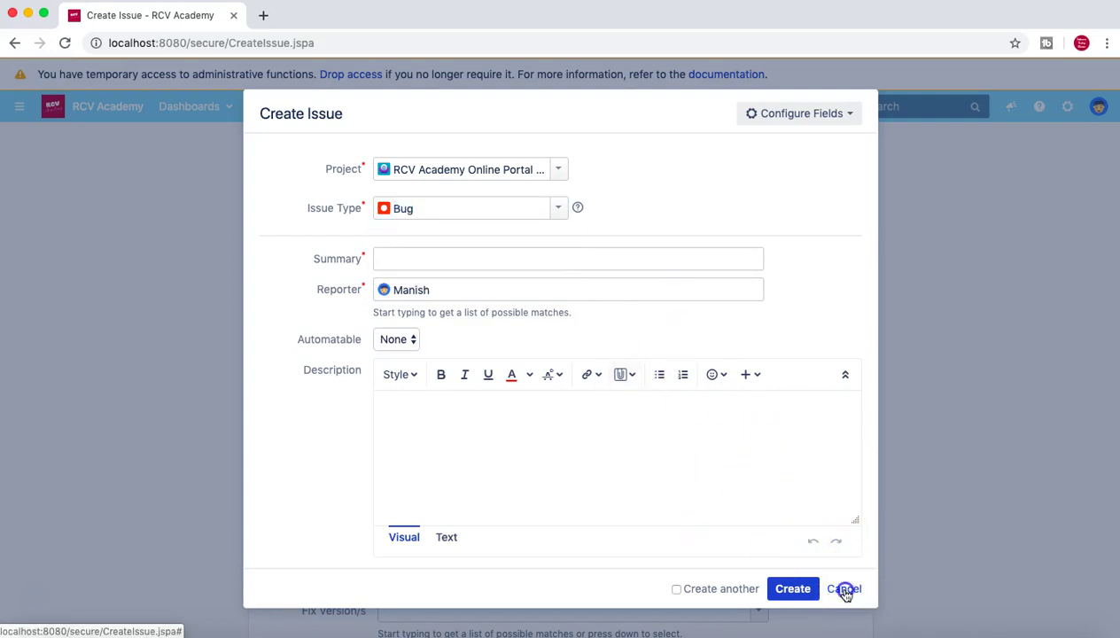
click(694, 227)
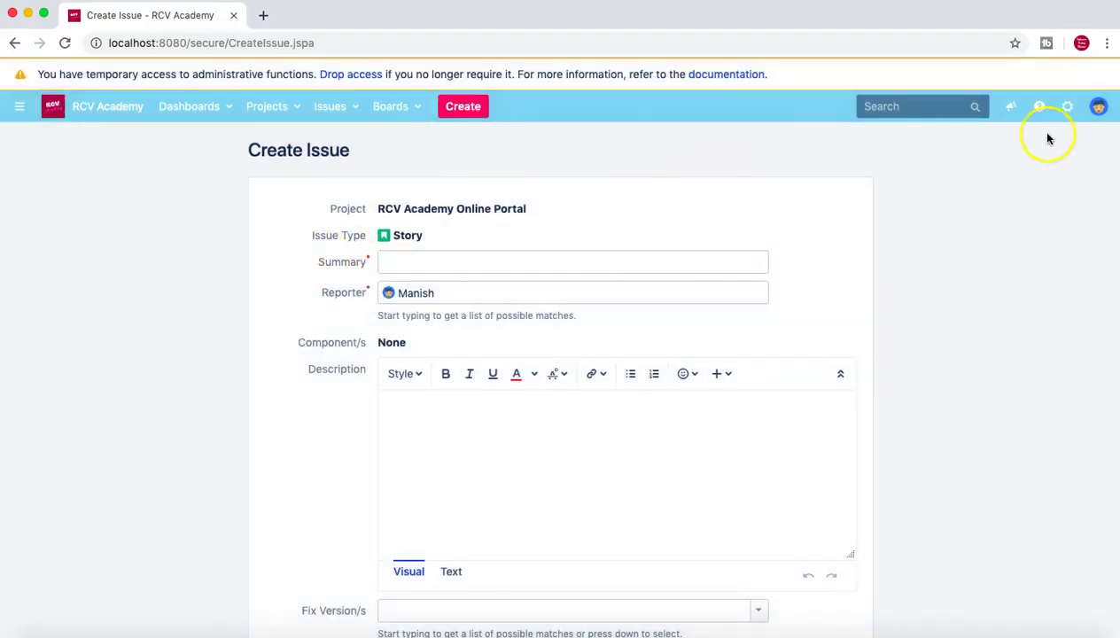
- Open the ROP: Scrum Default Issue Screen from the issue administration through the ROP: Scrum Default Screen Scheme
click(1066, 107)
click(1006, 194)
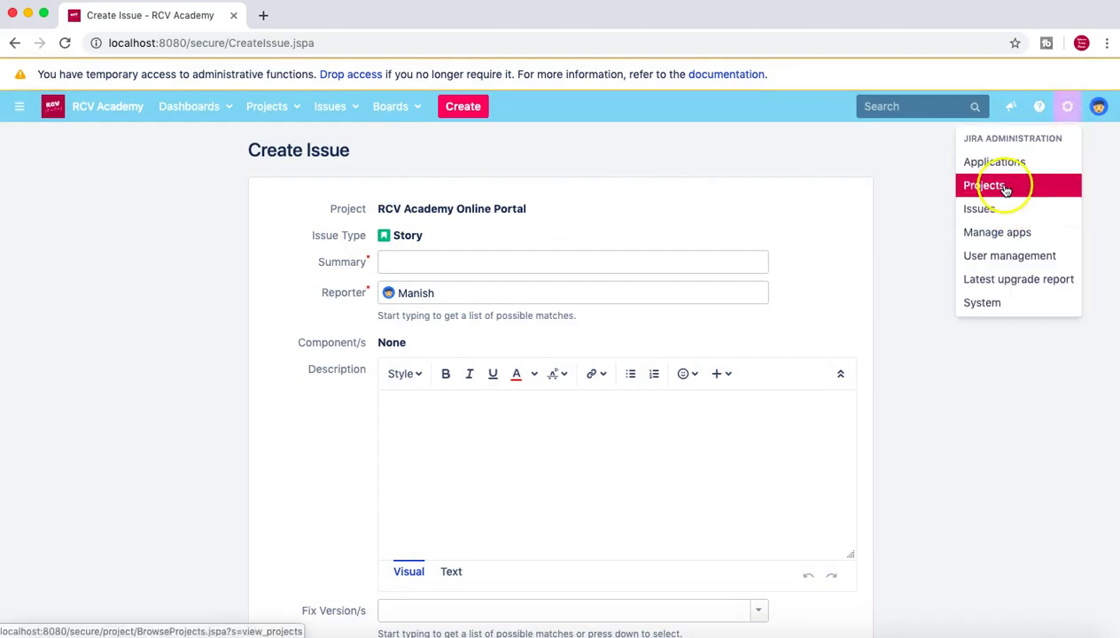
click(987, 211)
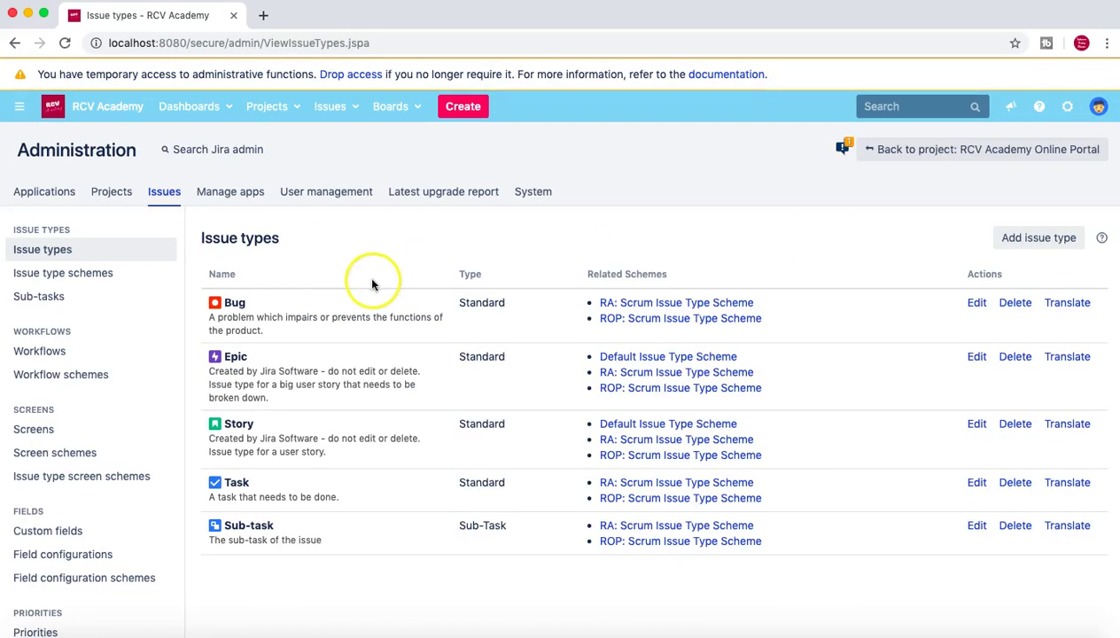
click(37, 429)
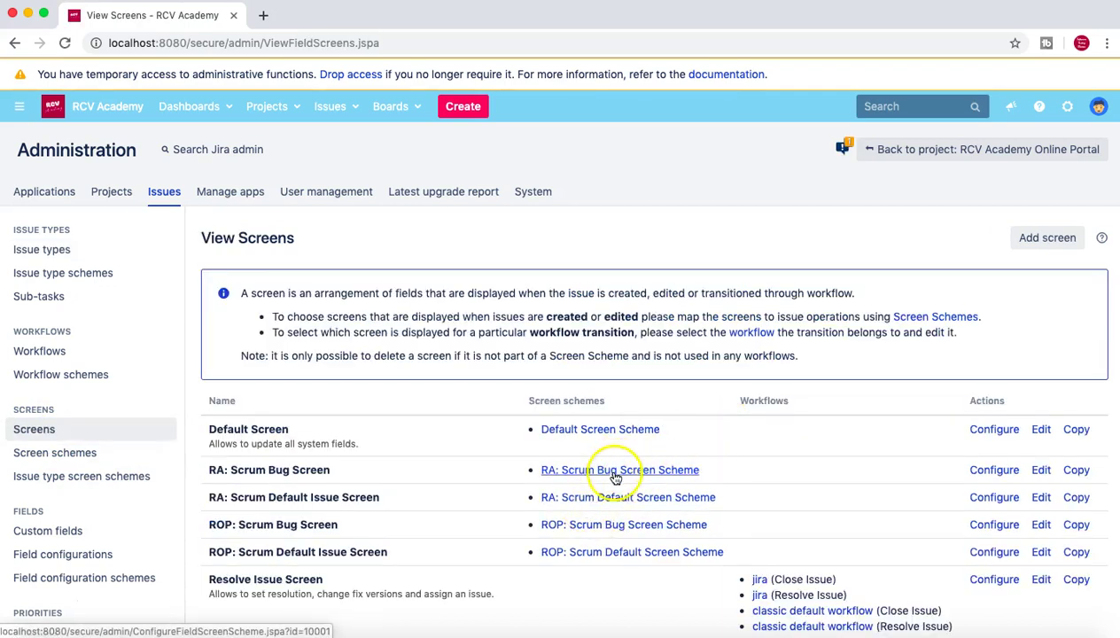
scroll(614, 472, down, 1)
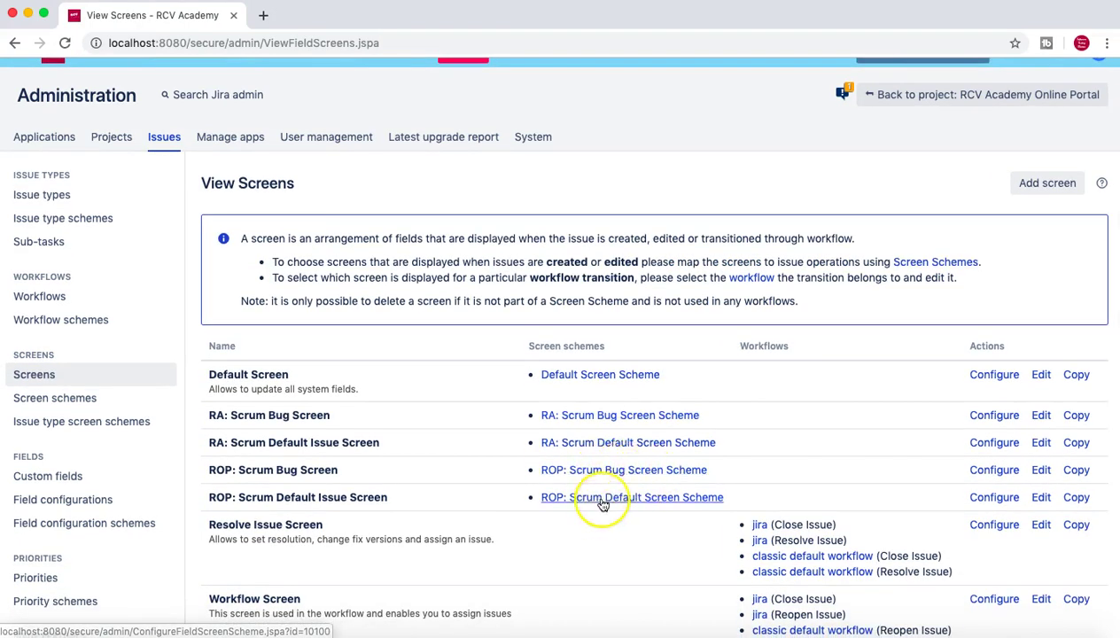
click(601, 502)
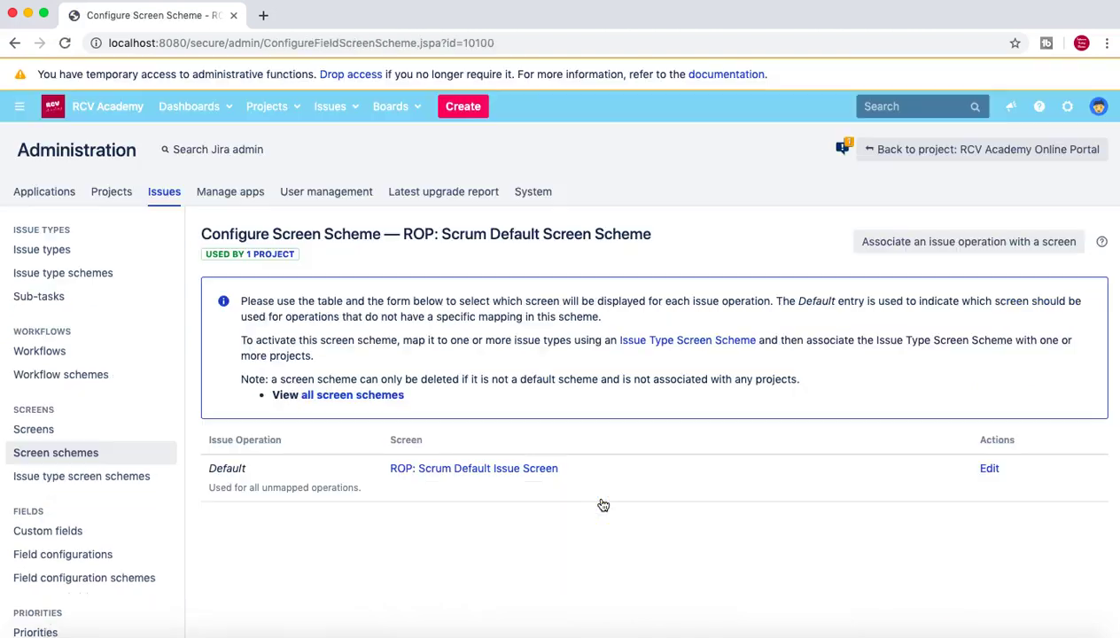
click(529, 468)
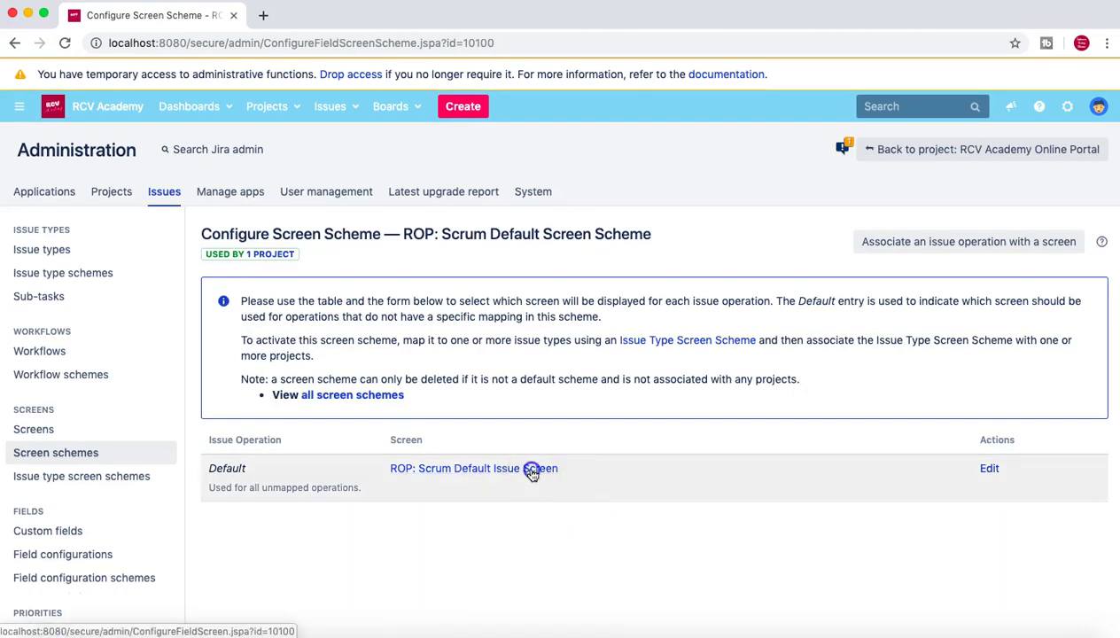
- Move the Automatable field up the ROP: Scrum Default Issue Screen, placing it between Epic Name and Summary
scroll(370, 413, down, 5)
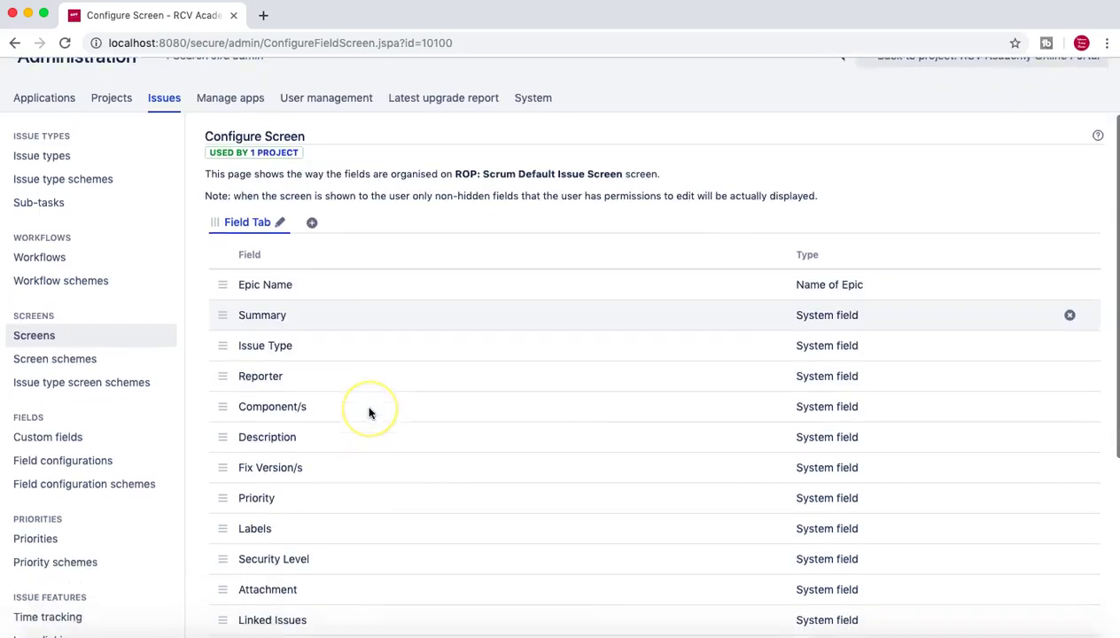
drag(223, 478, 228, 118)
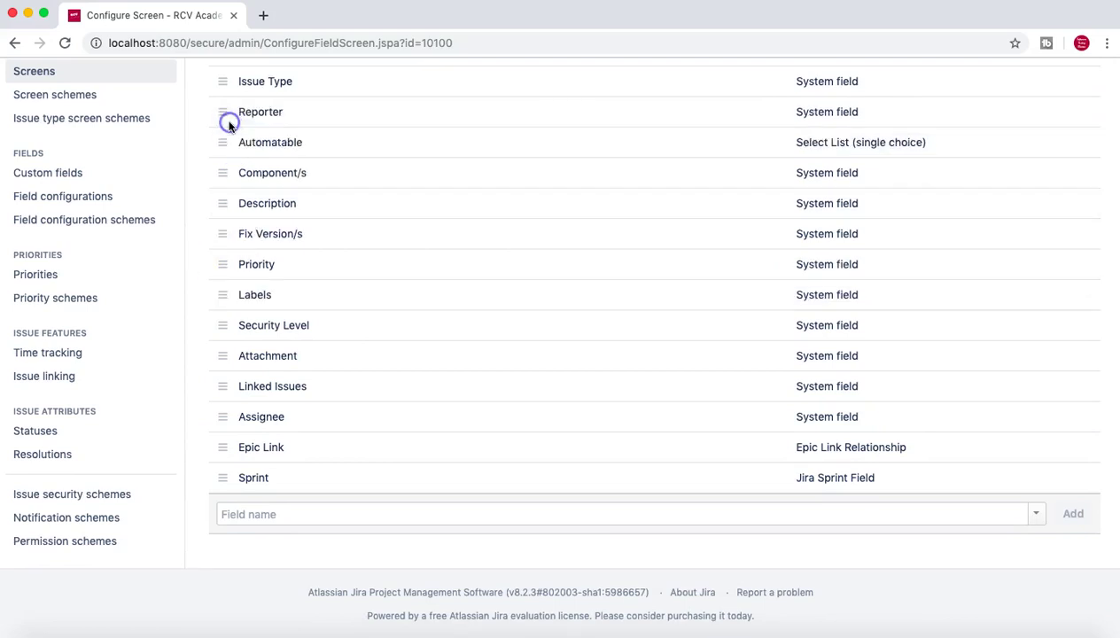
scroll(229, 124, up, 3)
drag(221, 363, 224, 275)
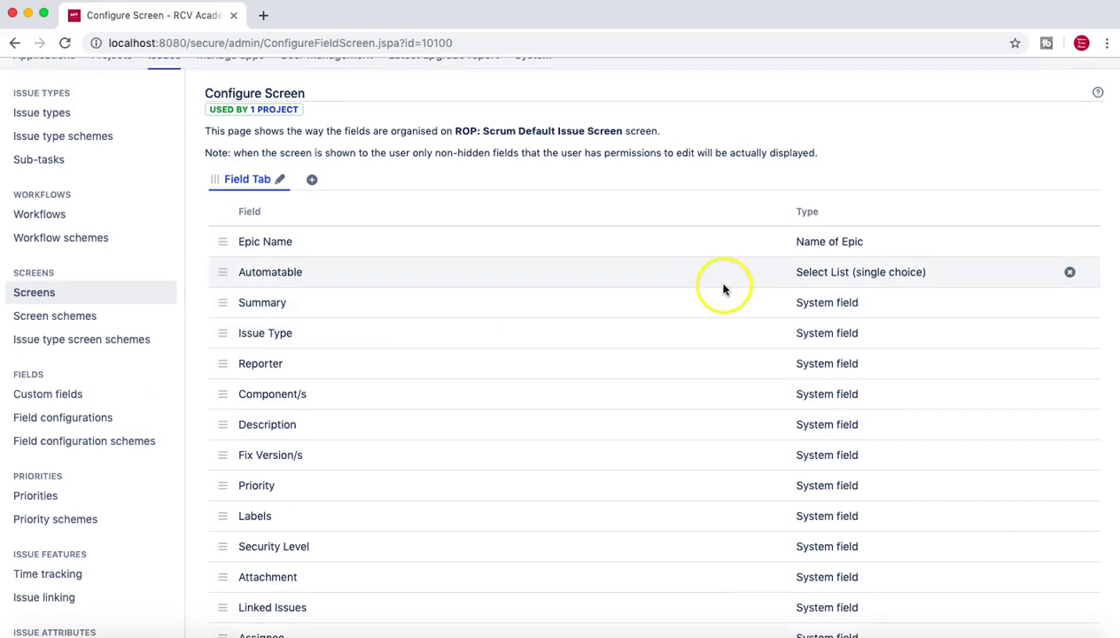
- Return to the RCV Academy Online Portal project and open its issue creation form with issue type Story
scroll(712, 275, up, 3)
click(943, 152)
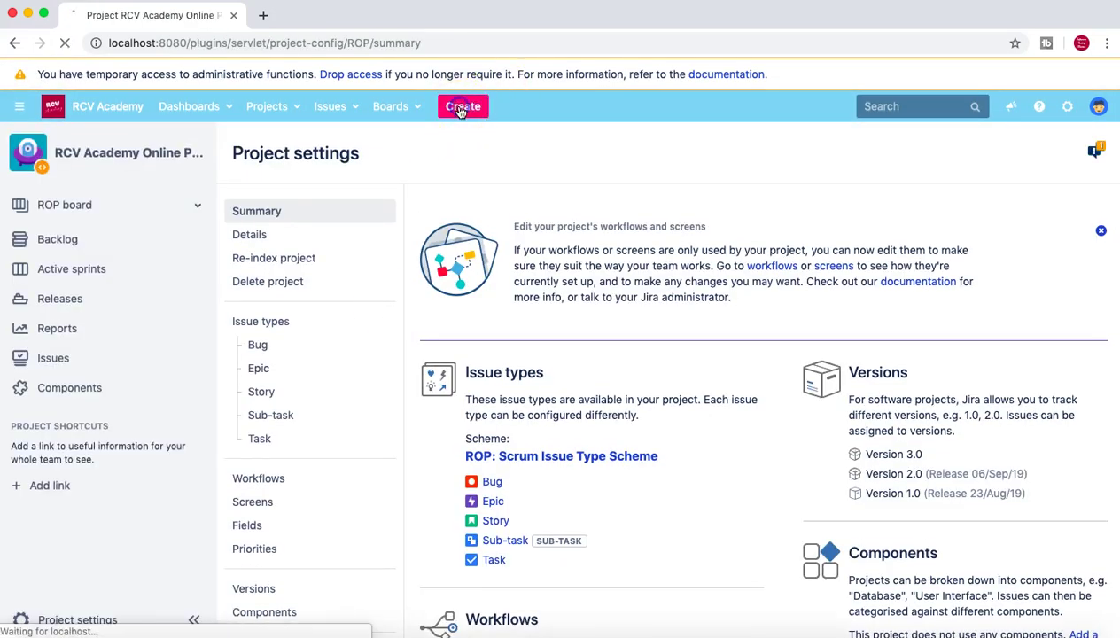
click(462, 106)
click(563, 239)
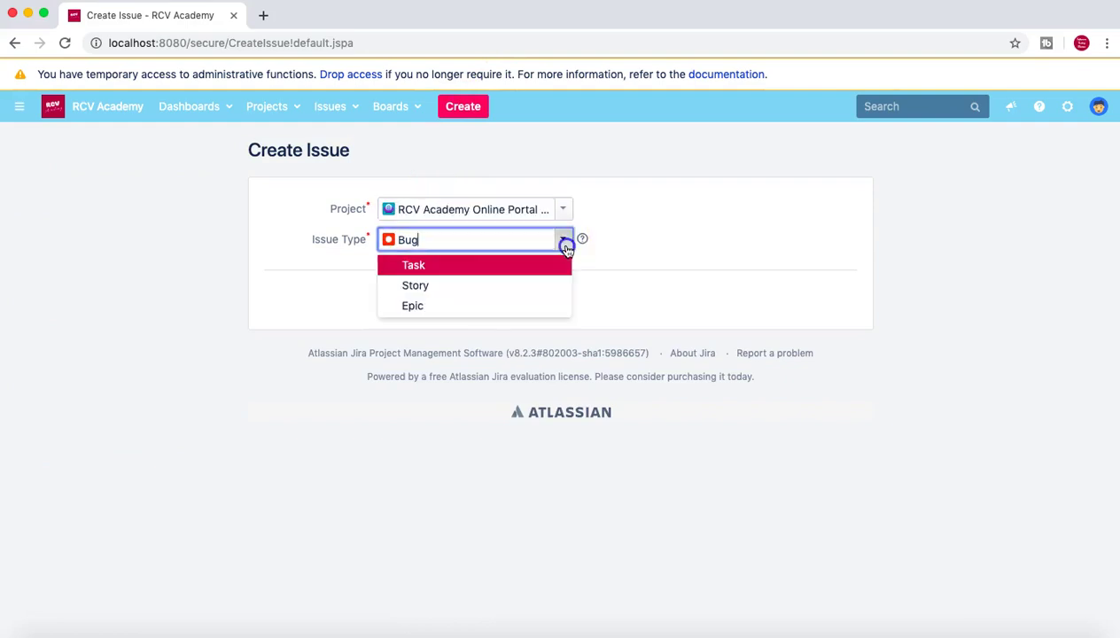
click(445, 283)
click(398, 301)
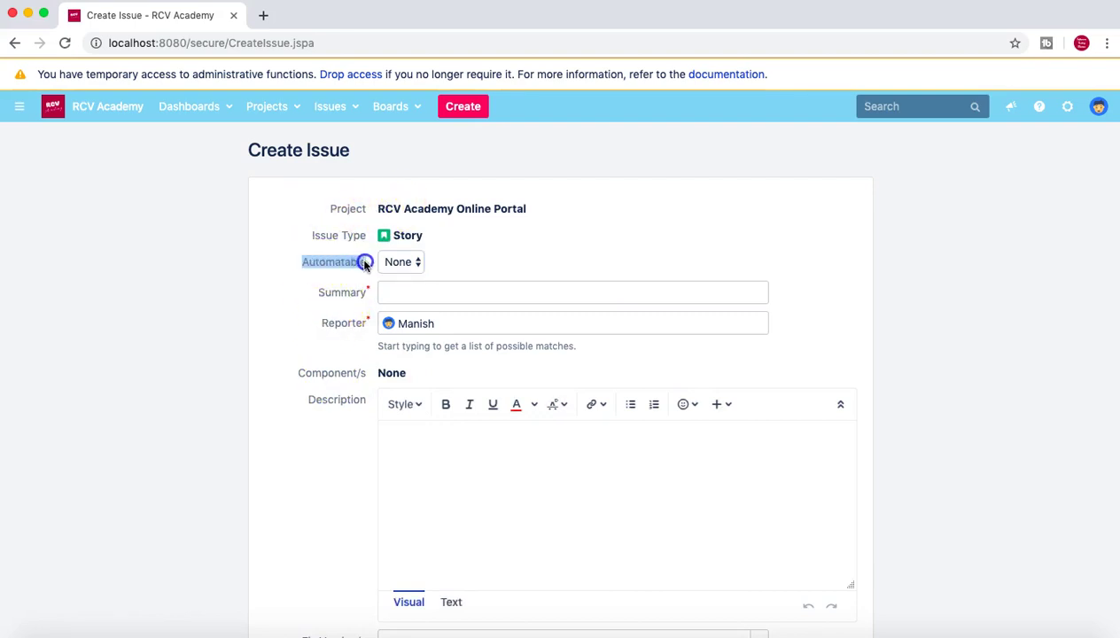
- Check the Automatable field's options and its place among the fields of the Story creation form, leaving its value at None
click(405, 266)
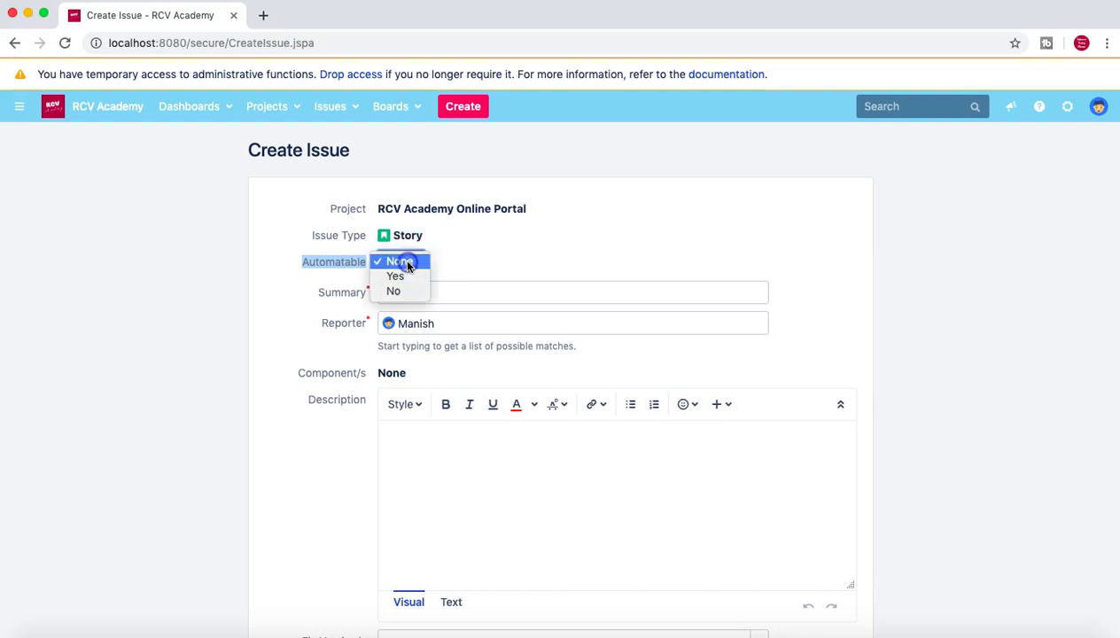
click(502, 253)
scroll(287, 400, down, 1)
scroll(287, 401, down, 2)
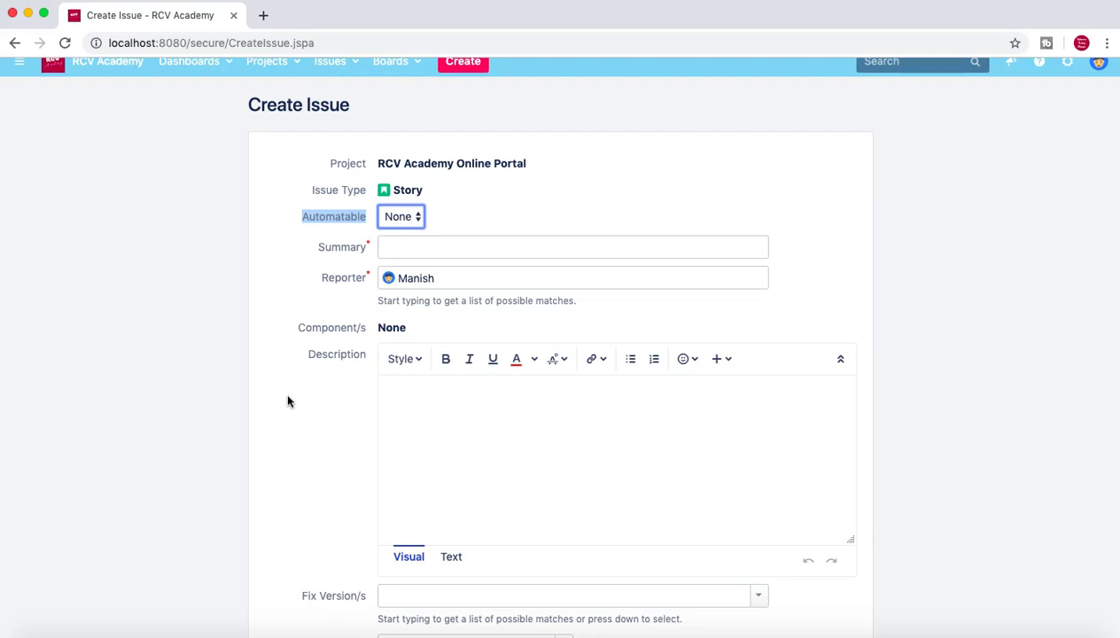
click(322, 297)
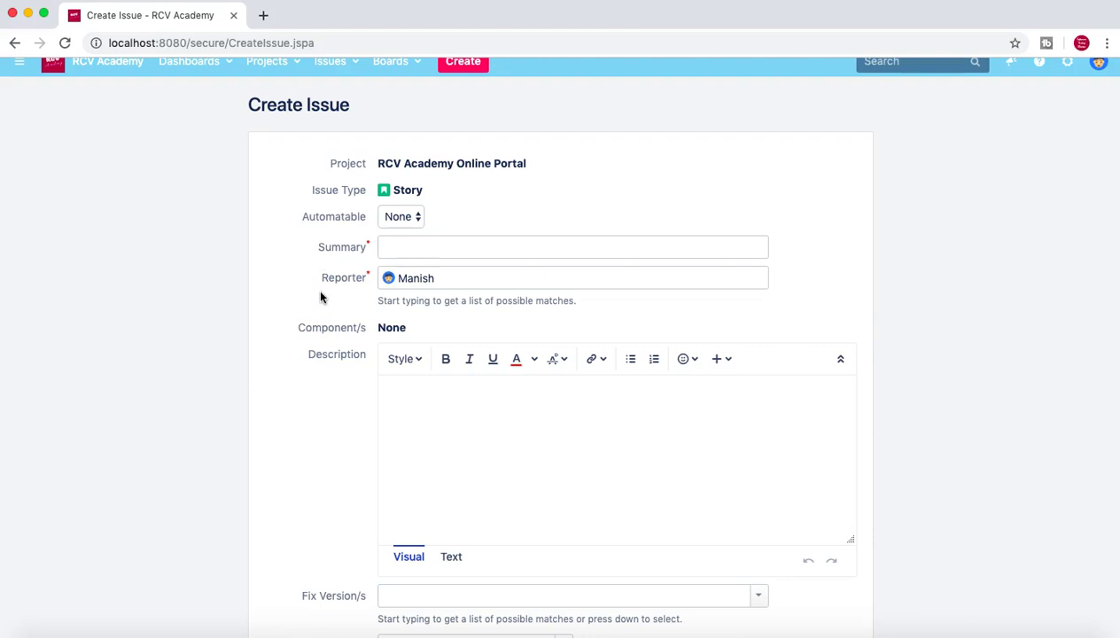